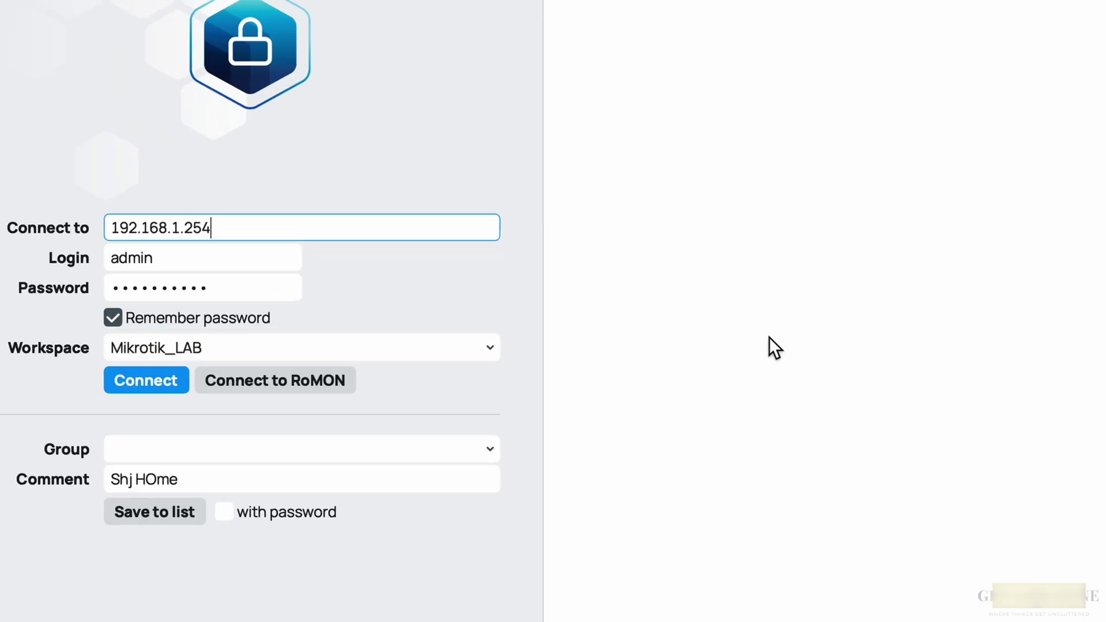
Step: Connect to the router at 192.168.1.254 and open the pppoe-out1 interface settings
click(179, 384)
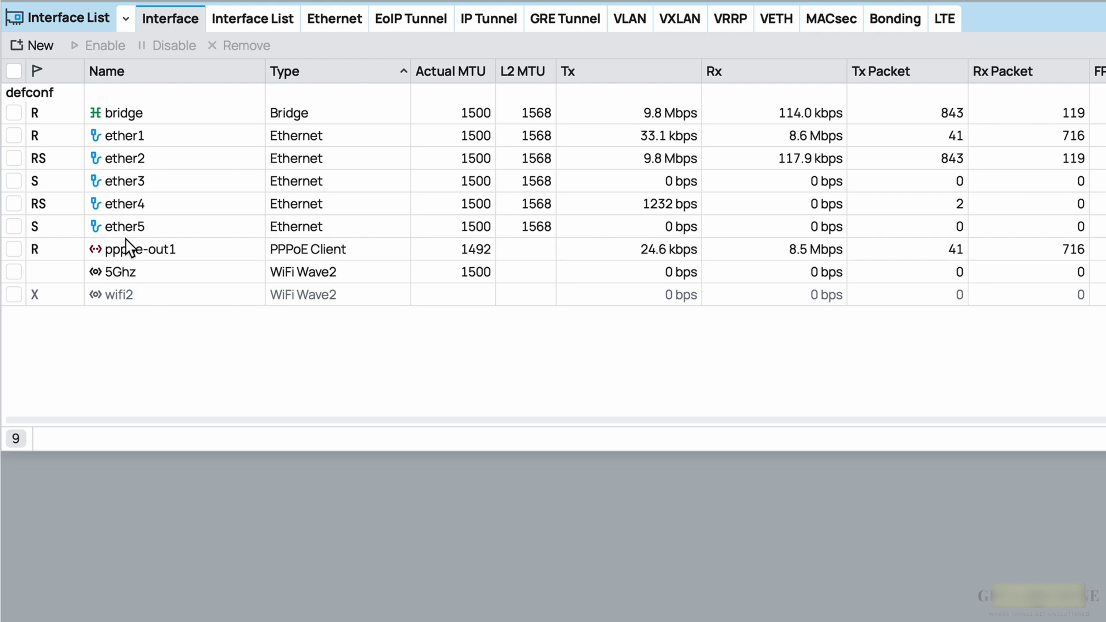
click(131, 251)
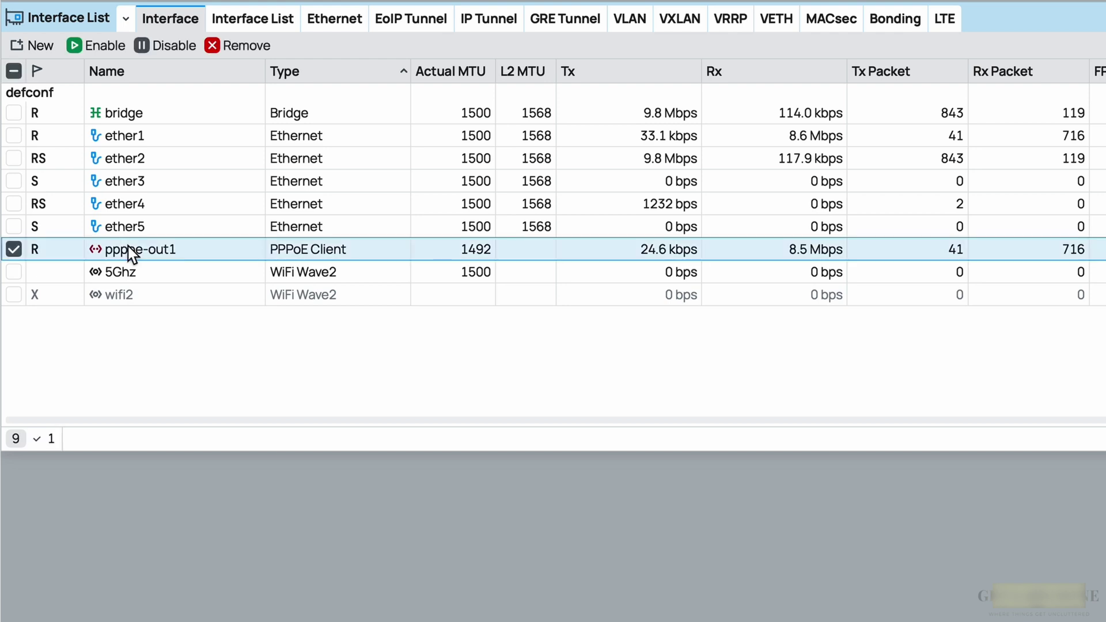
double_click(131, 252)
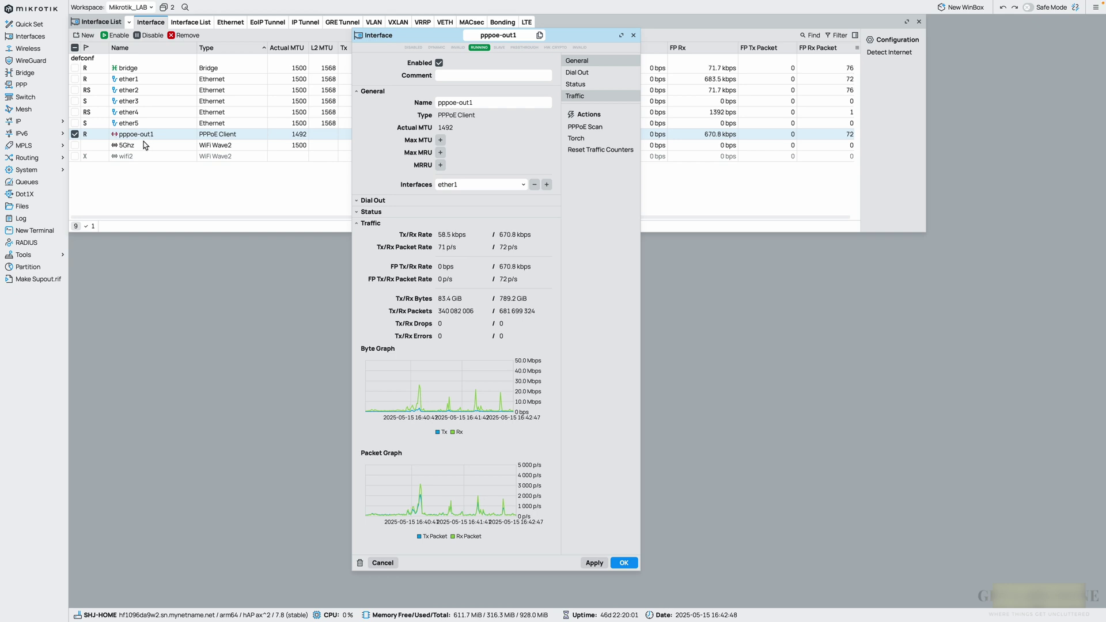
Step: Review the PPPoE client's interface choices, ether1 and ISP_VLAN_796, and close the settings
click(513, 185)
click(513, 185)
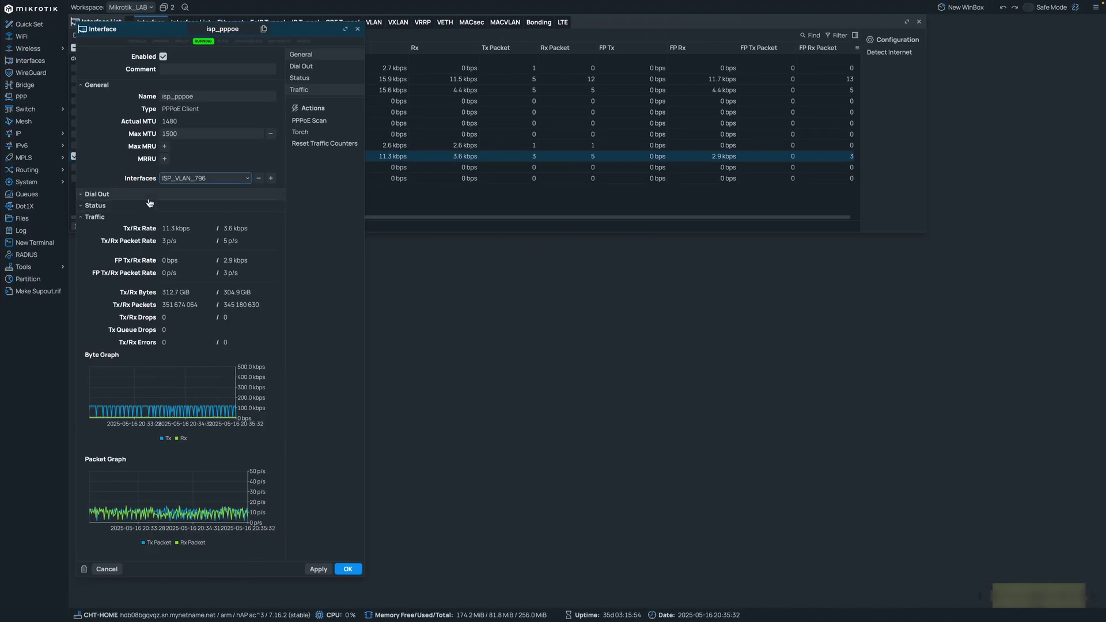
click(195, 179)
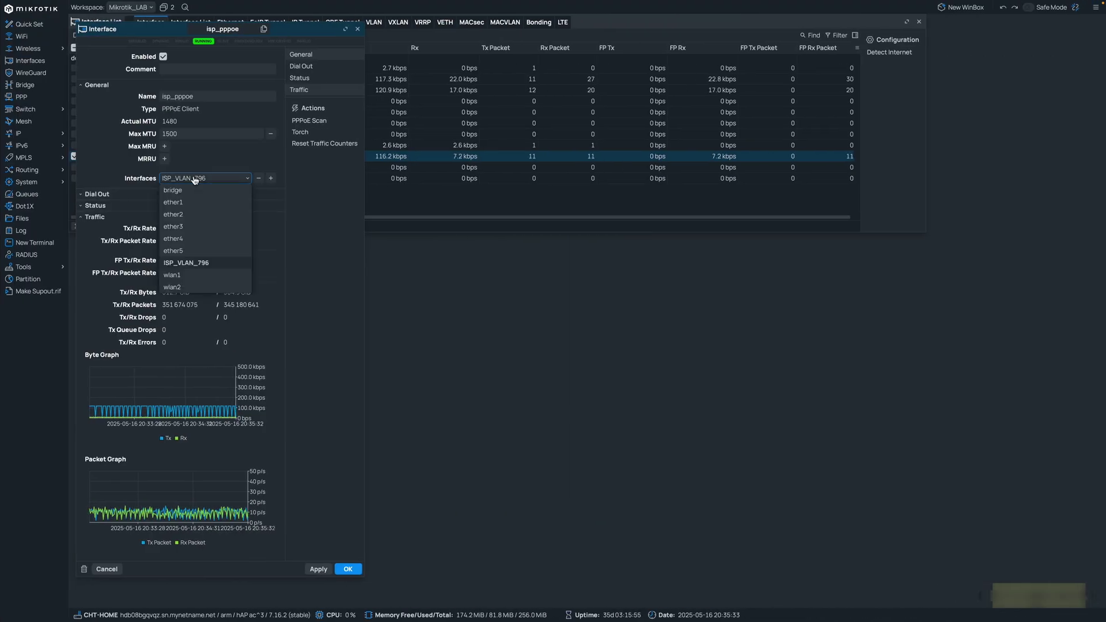
click(337, 212)
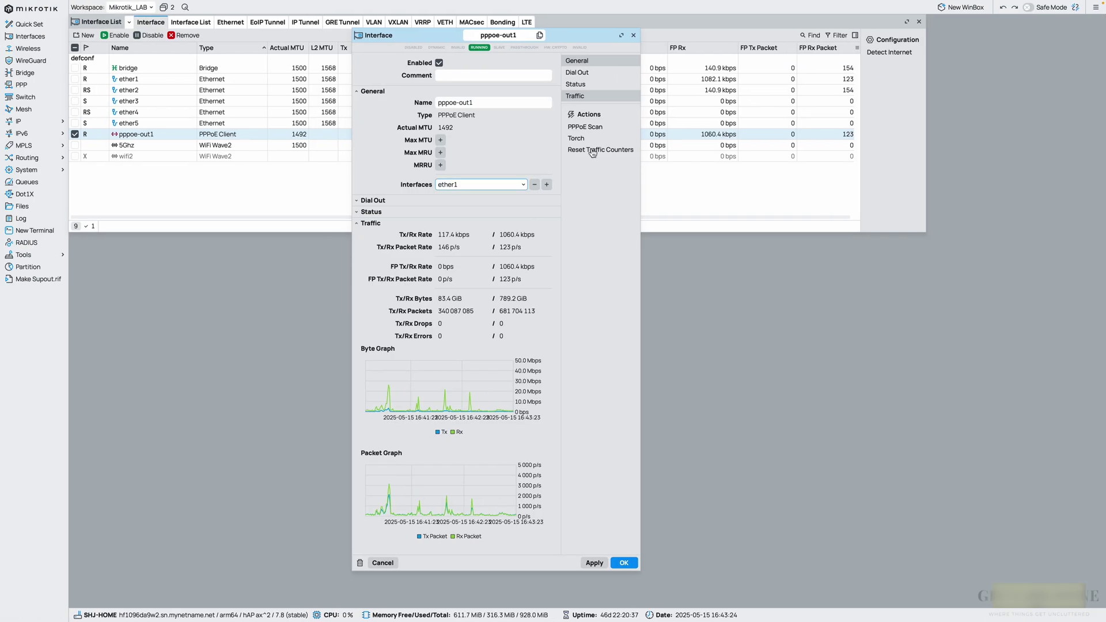
click(633, 35)
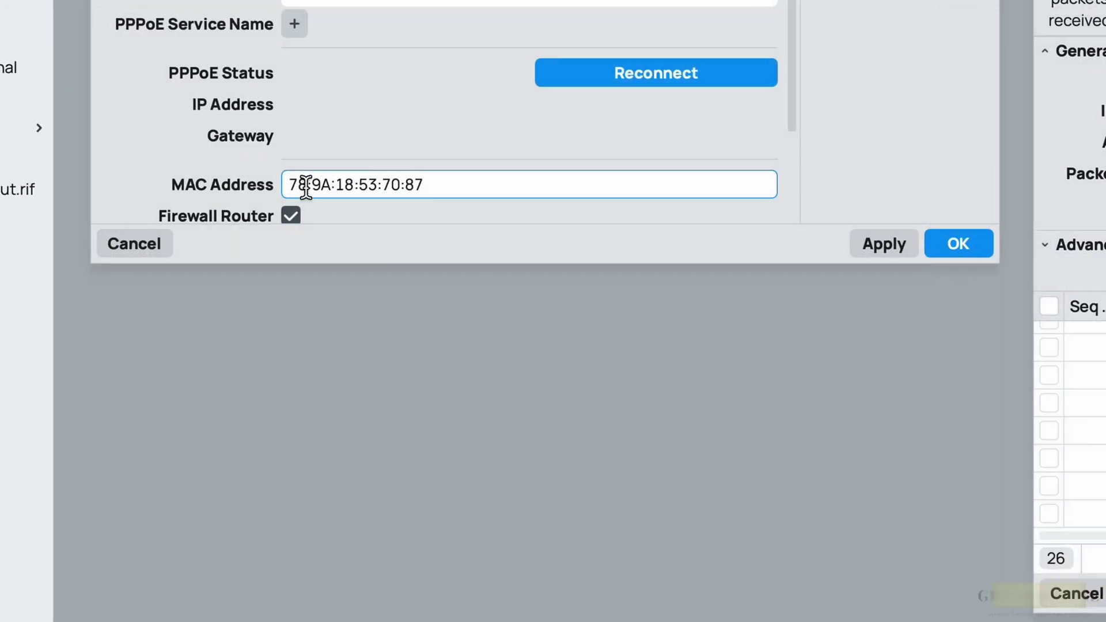
Step: Experiment with editing the MAC address field, restoring the original value ending in 7
drag(298, 185, 503, 183)
click(502, 183)
key(BackSpace)
text(9)
key(BackSpace)
key(Home)
key(shift+End)
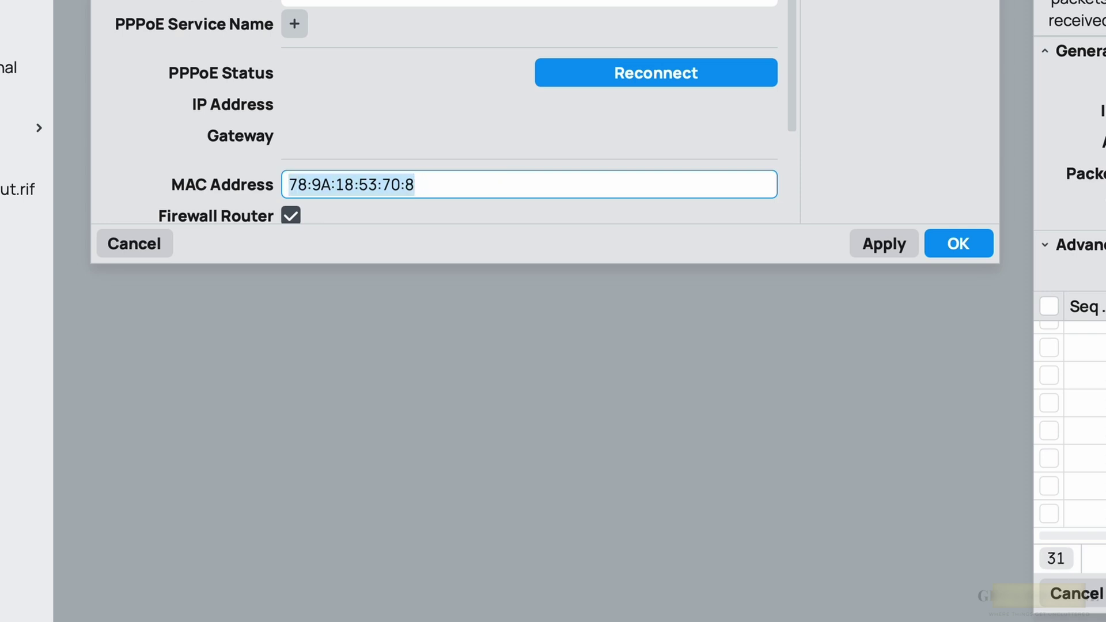
text(sdfsdfsdhsdhf)
key(BackSpace)
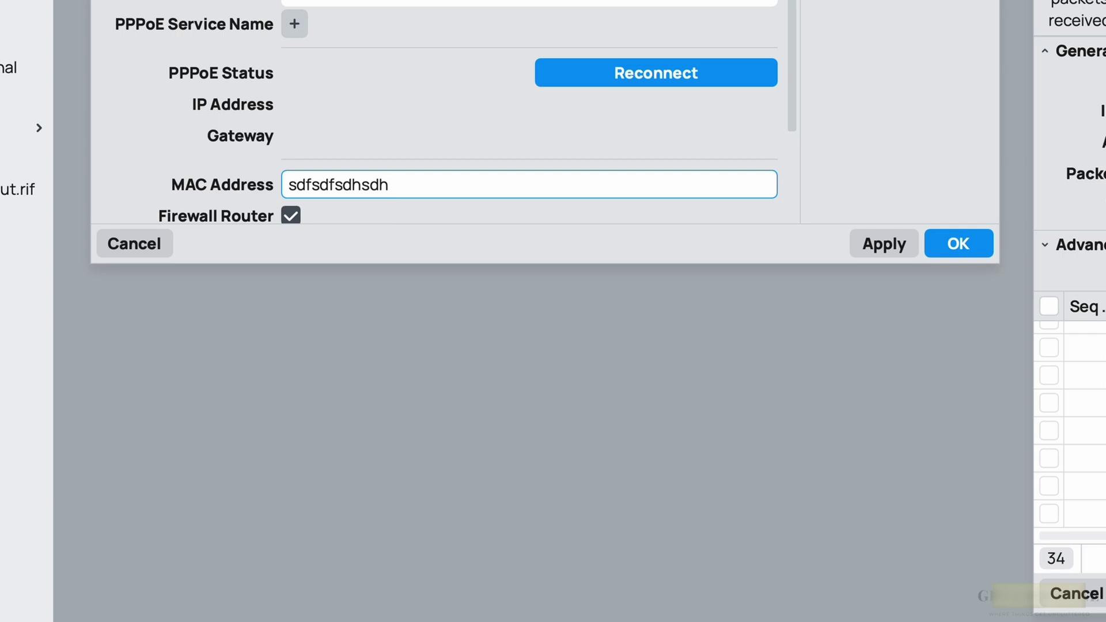
key(super+z)
key(Right)
text(9)
key(BackSpace)
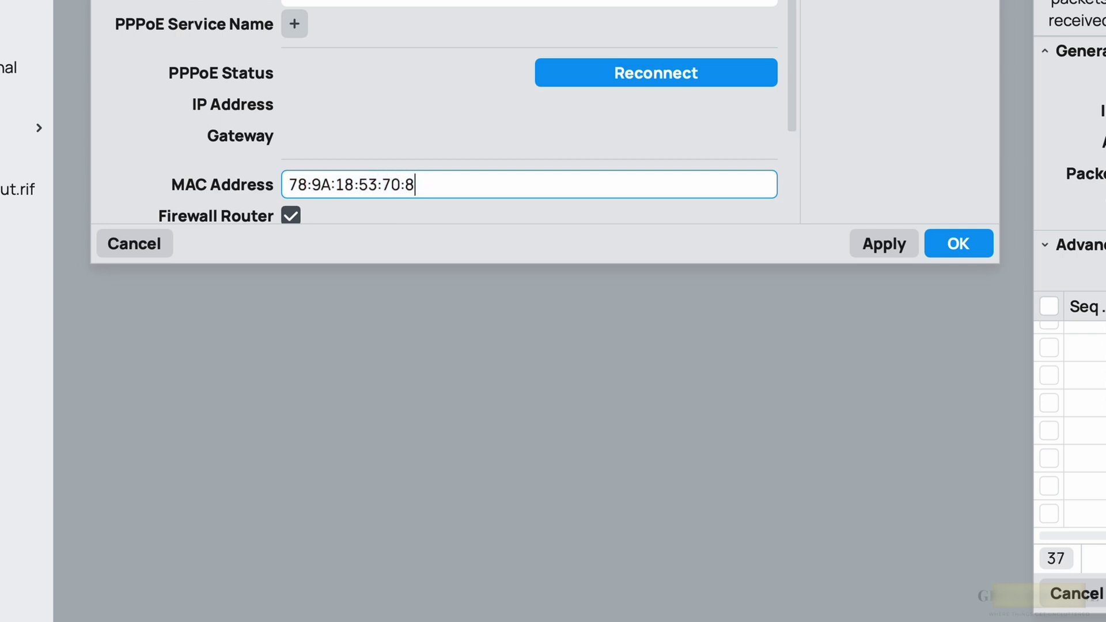
text(7)
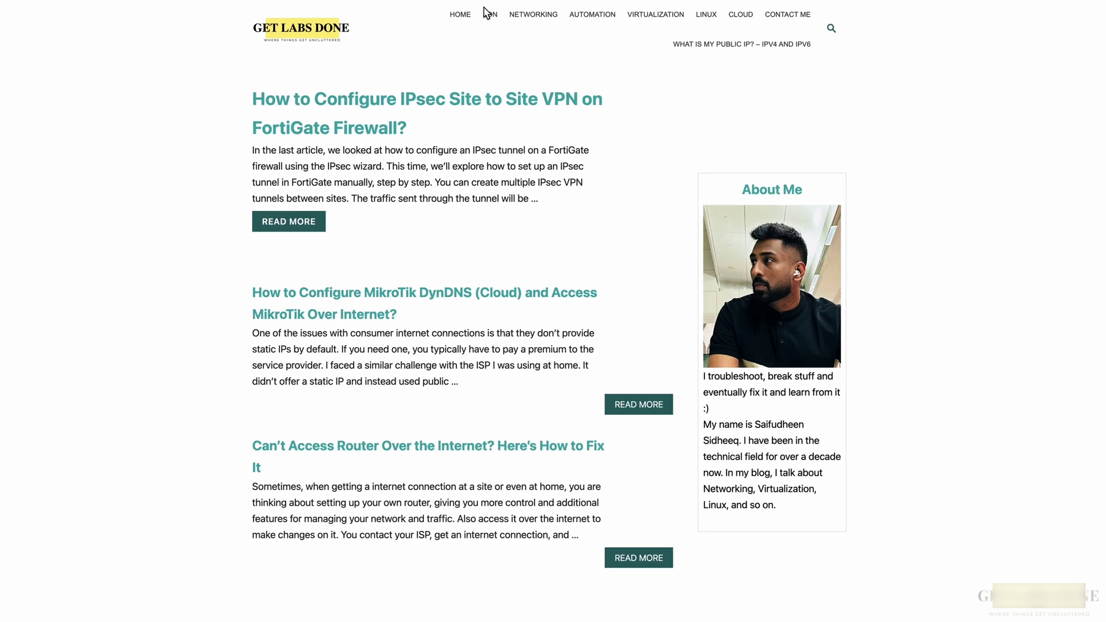
Step: From the blog's MikroTik posts, open 'How to Configure PPPoE in MikroTik Router?' and expand its contents
mouse_move(548, 17)
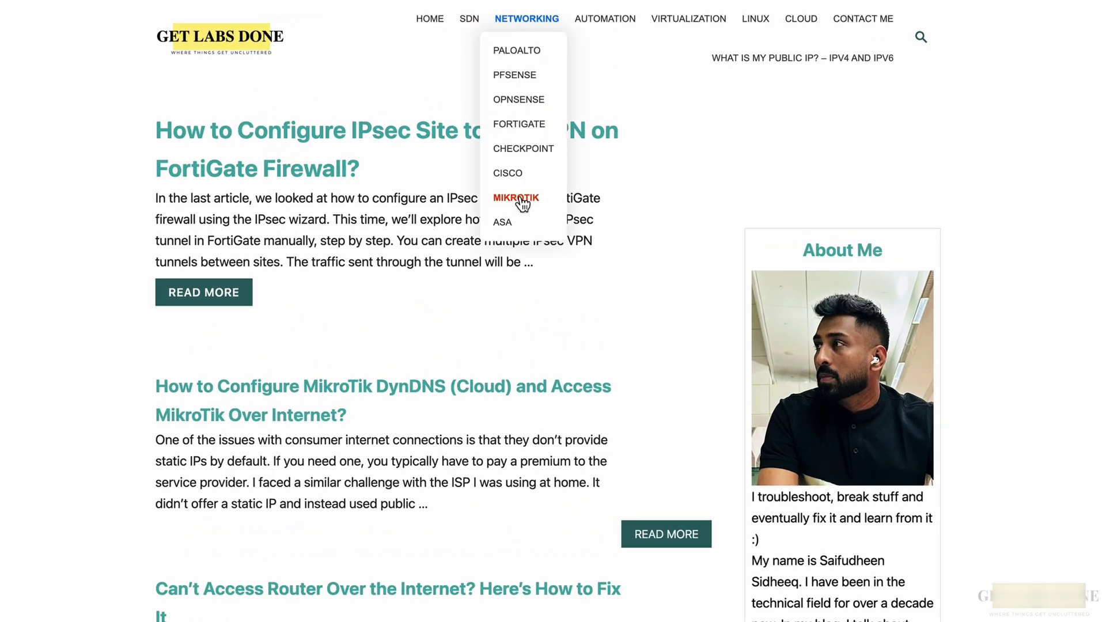
click(553, 202)
scroll(414, 316, down, 10)
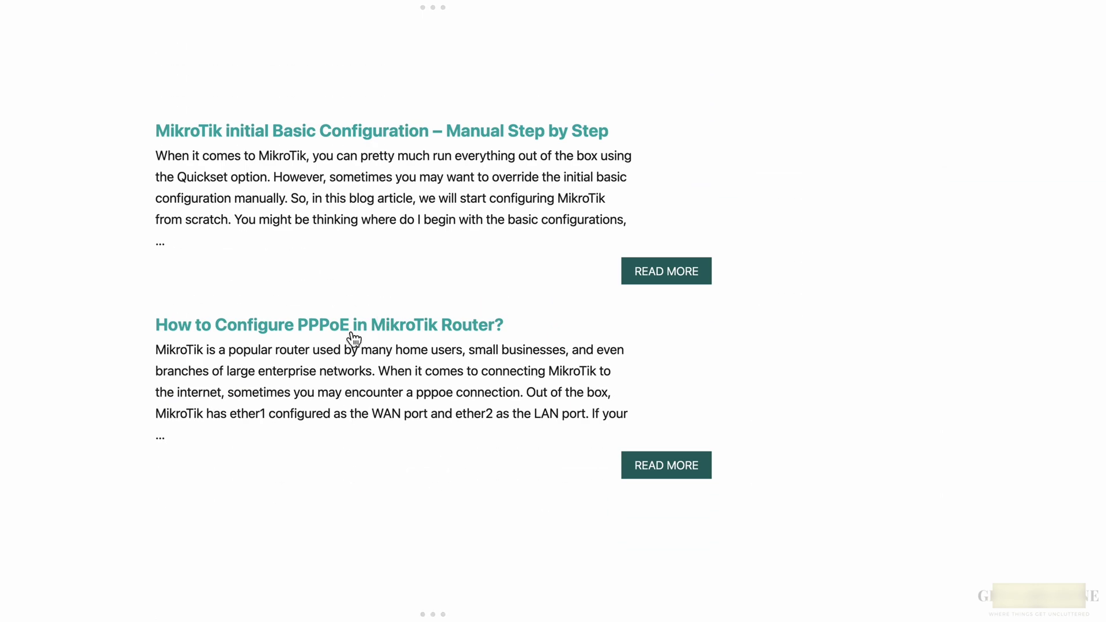
click(257, 339)
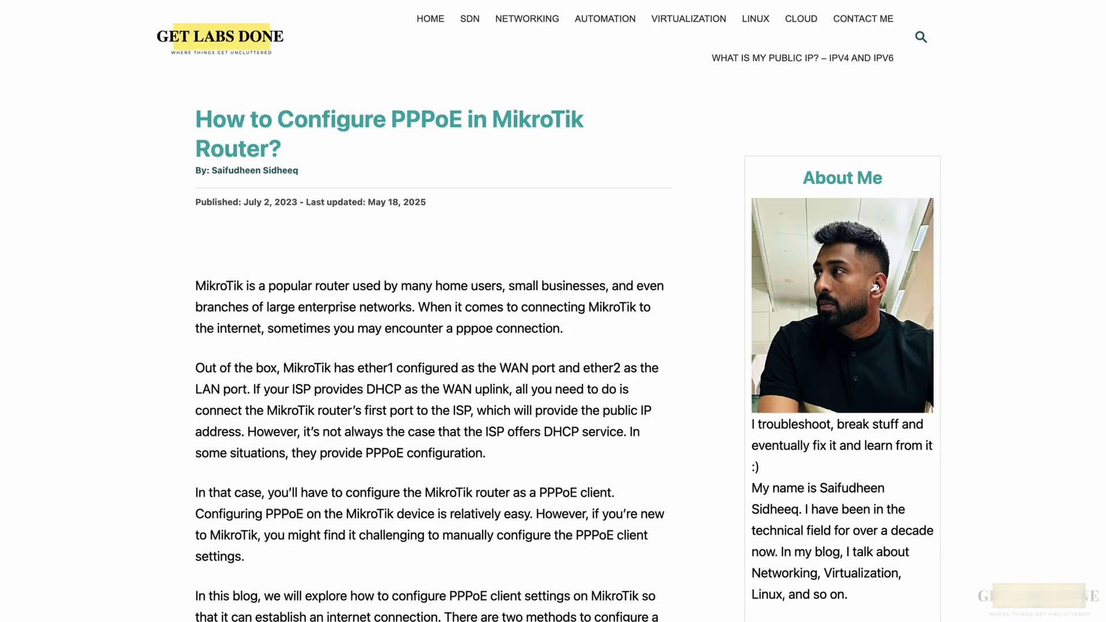
scroll(553, 311, down, 20)
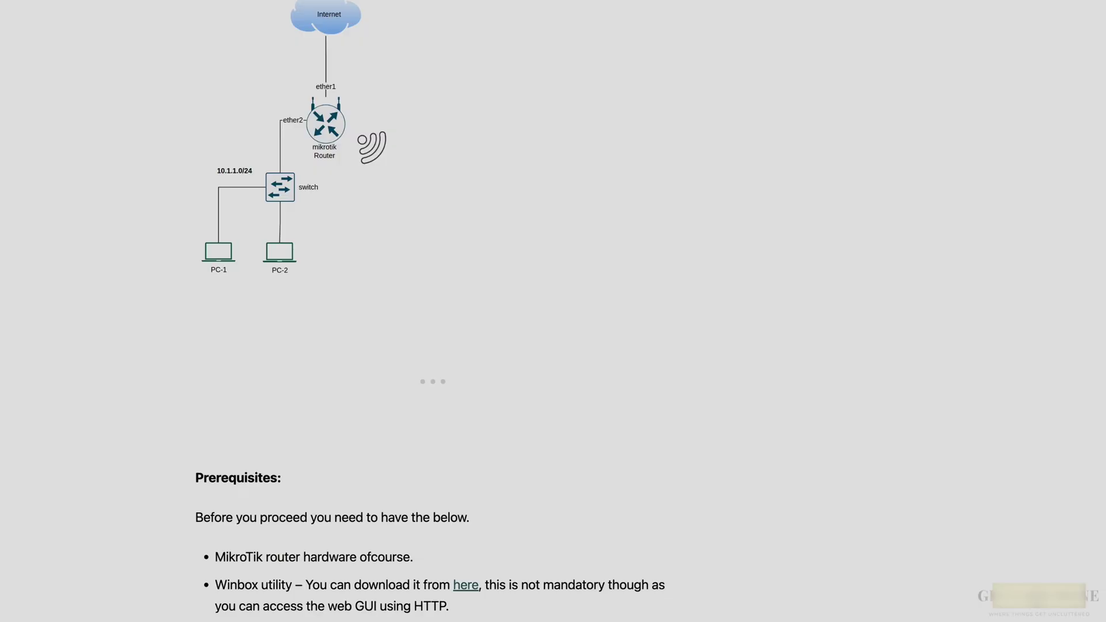
scroll(346, 605, down, 6)
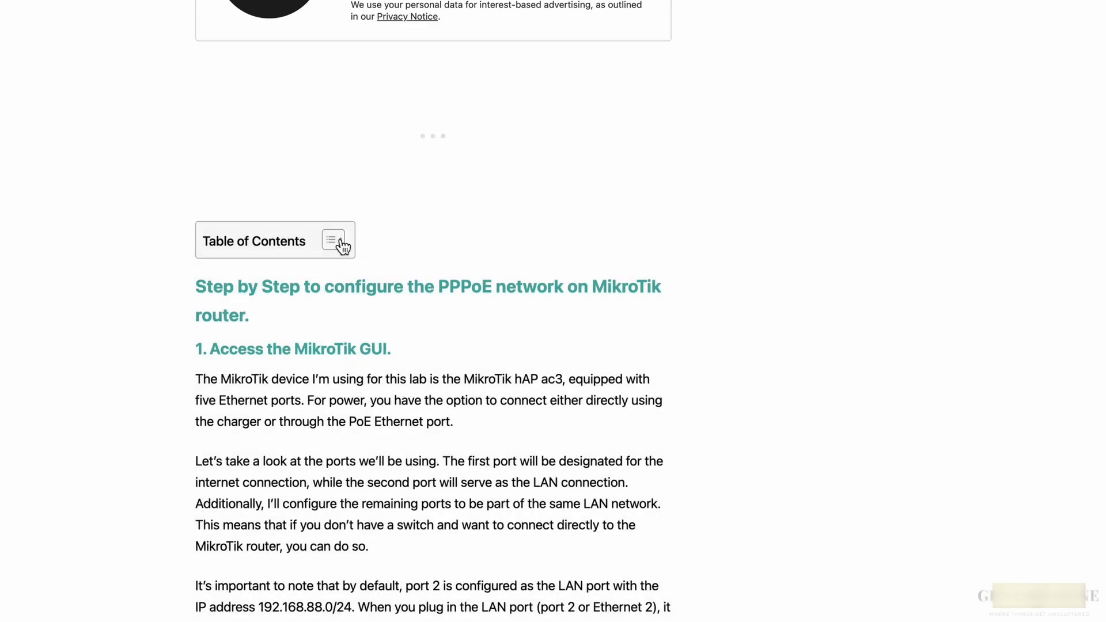
click(341, 242)
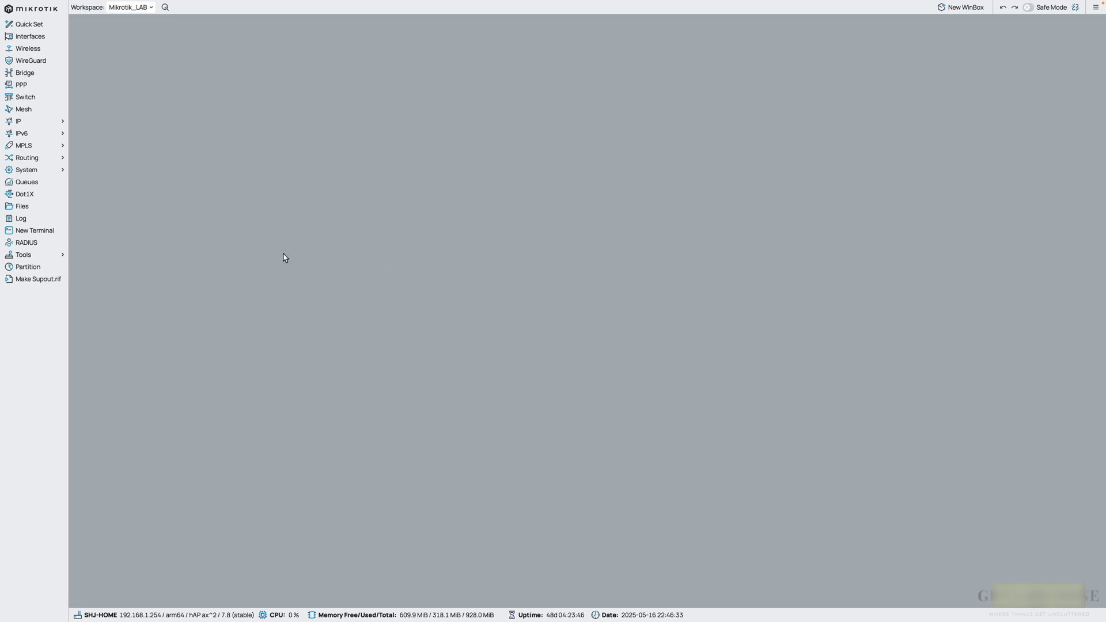
Step: Review IP addresses (192.168.1.254/24 on bridge), interfaces and bridge ports, then close Bridge and Interface List
click(57, 123)
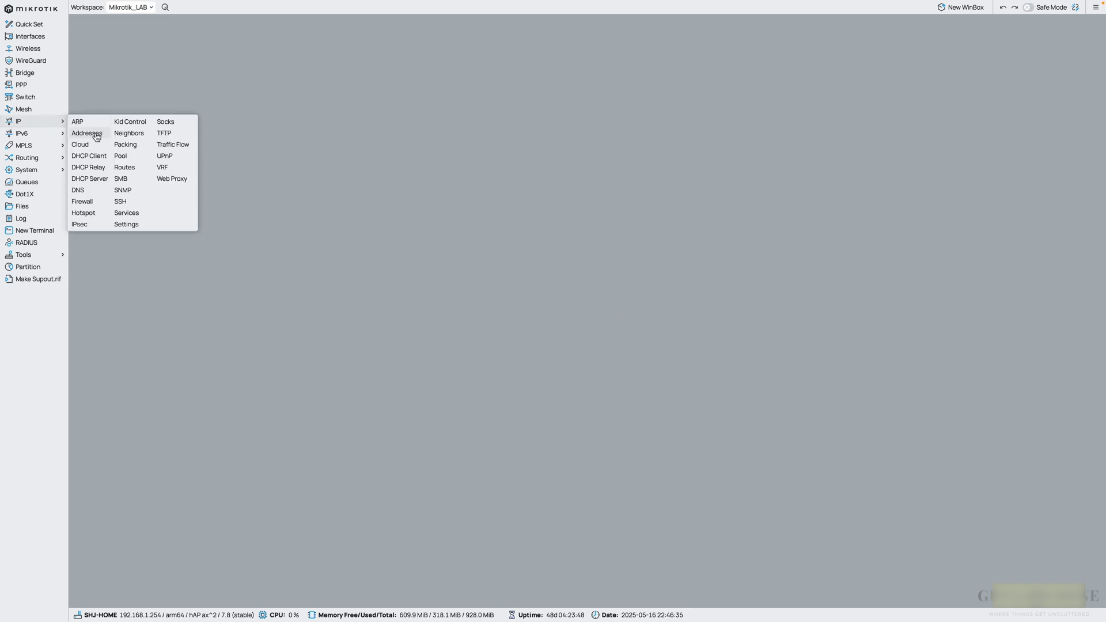
click(95, 136)
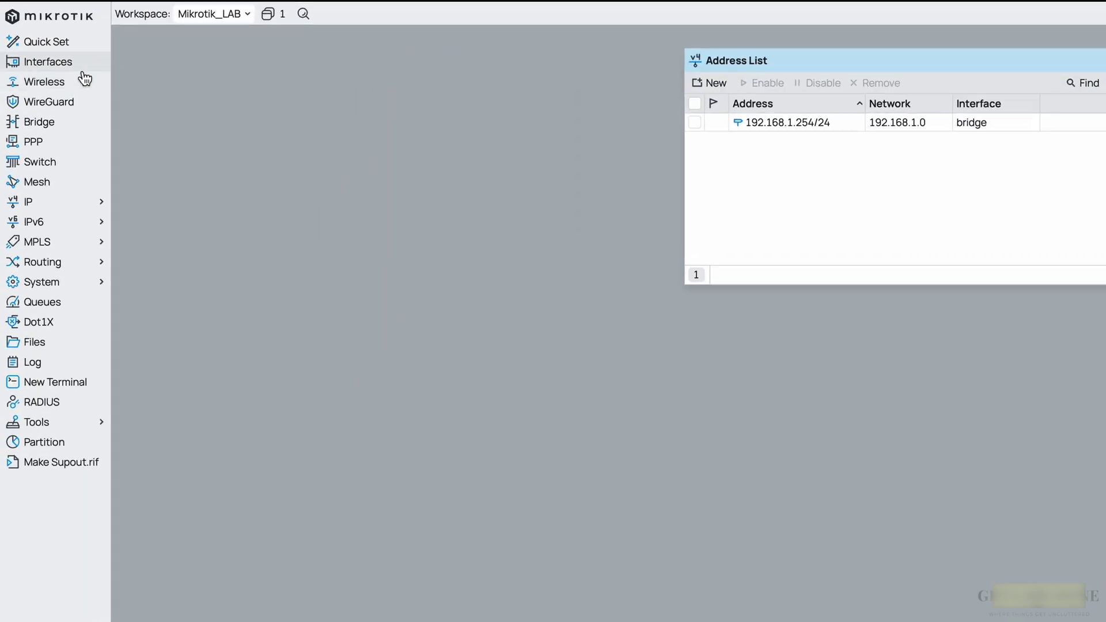
click(83, 72)
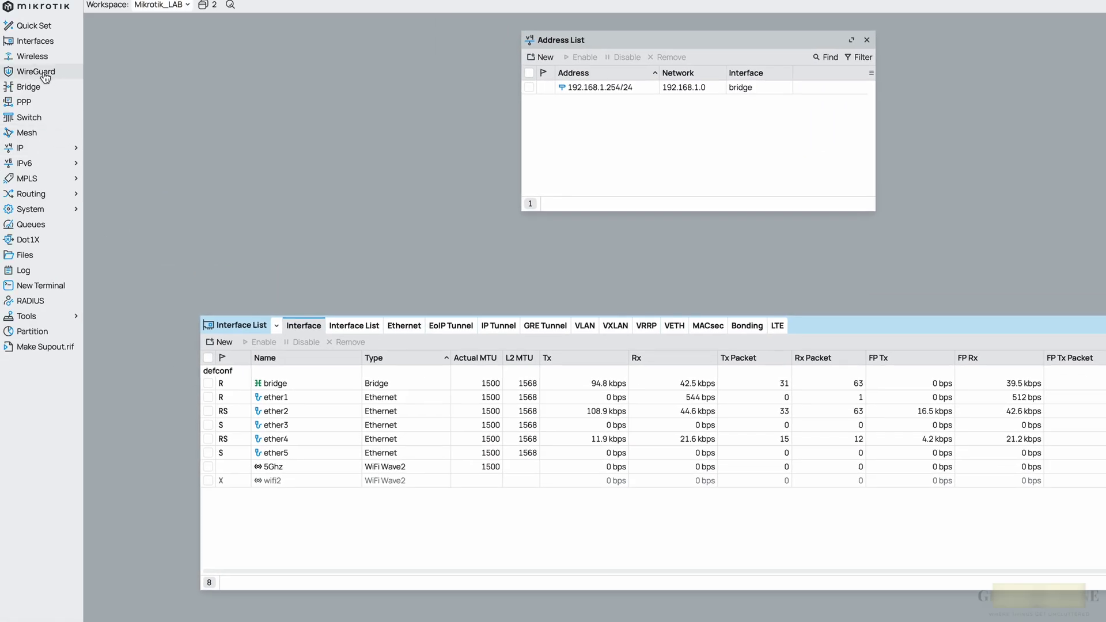
click(32, 87)
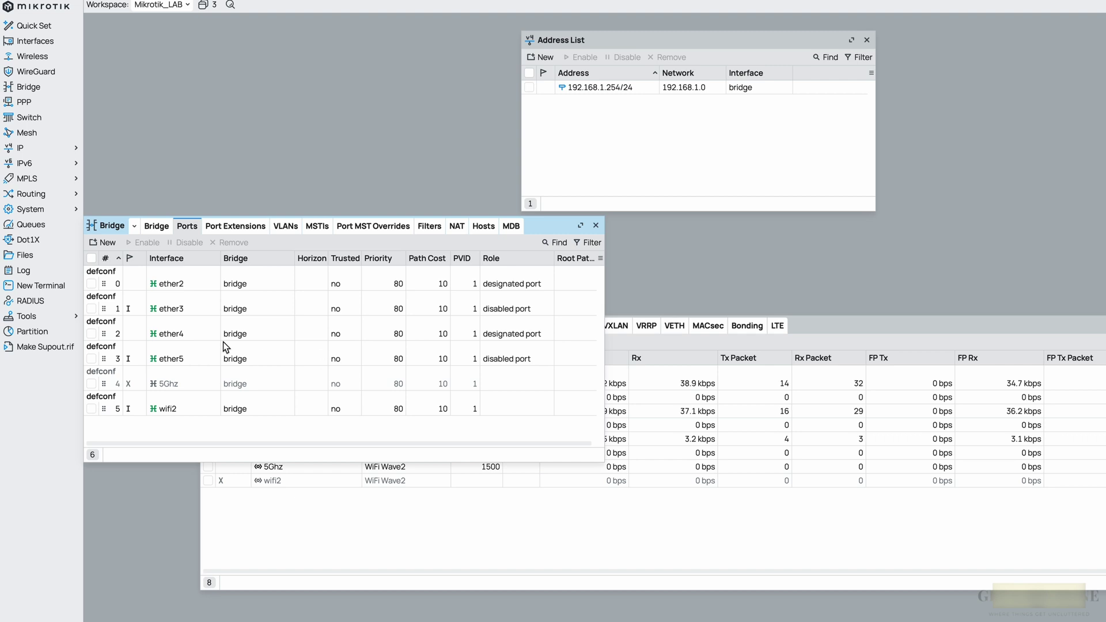
click(595, 225)
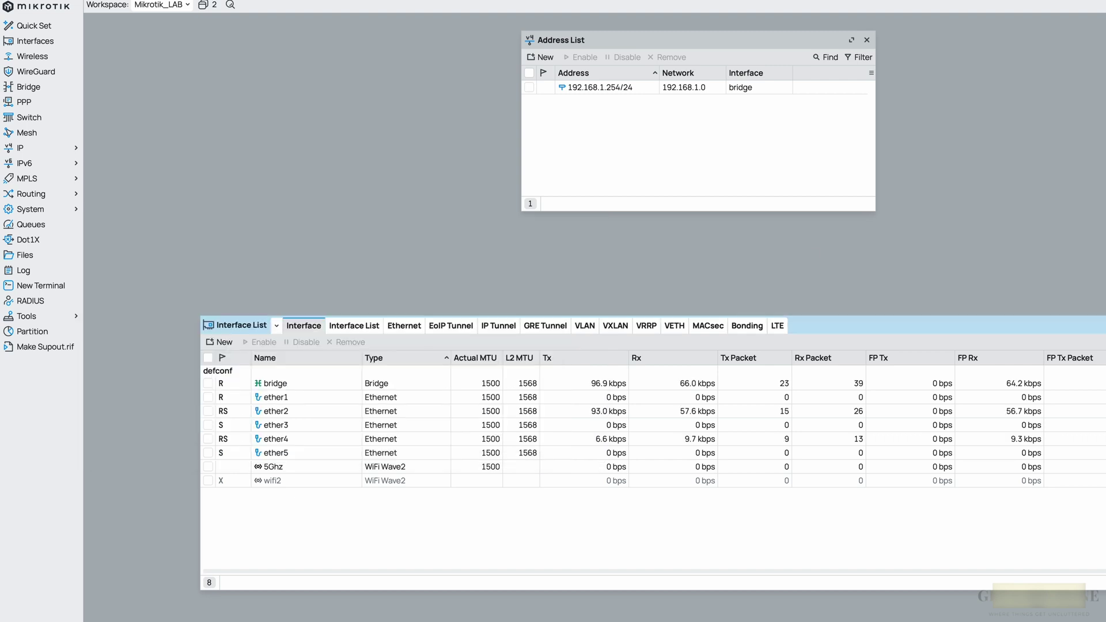
key(Escape)
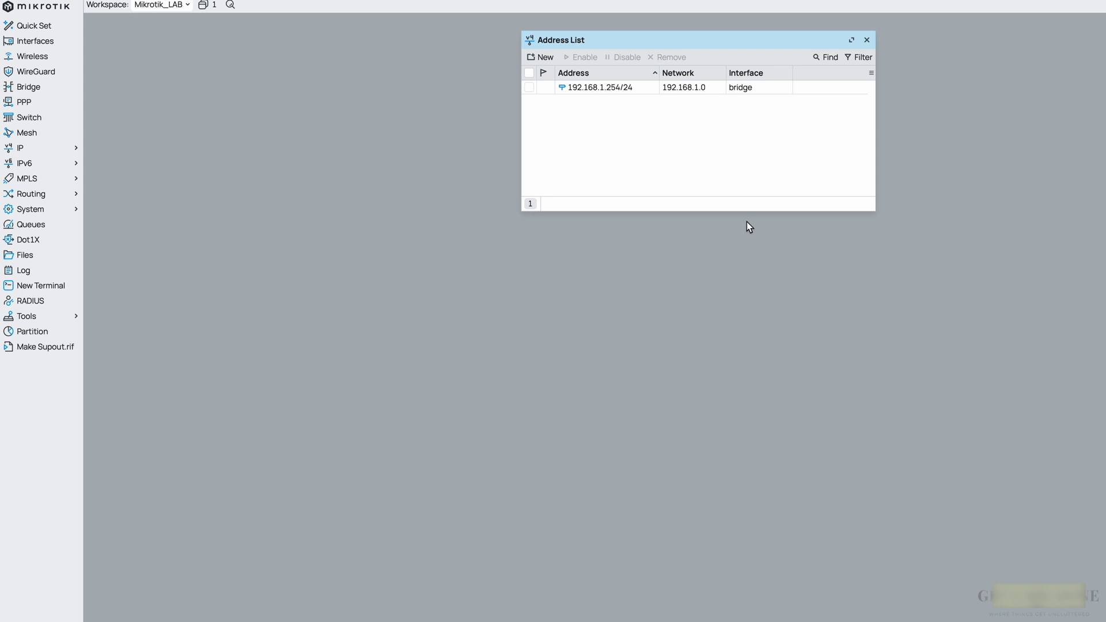
Step: In Quick Set, check that Internet Address Acquisition is still automatic, not PPPoE
click(30, 27)
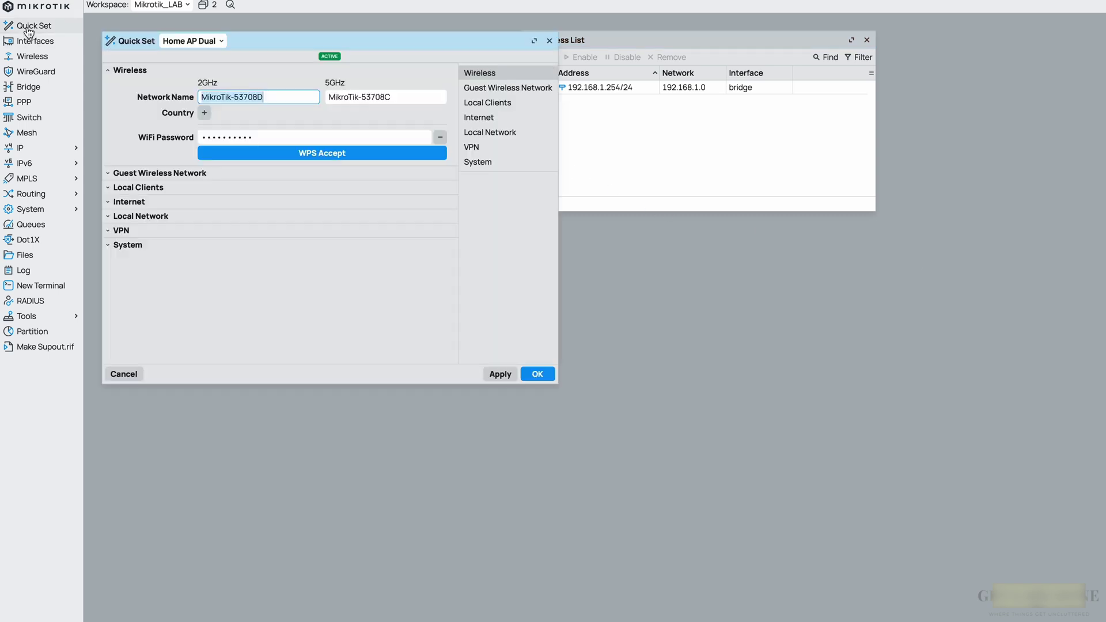
click(132, 208)
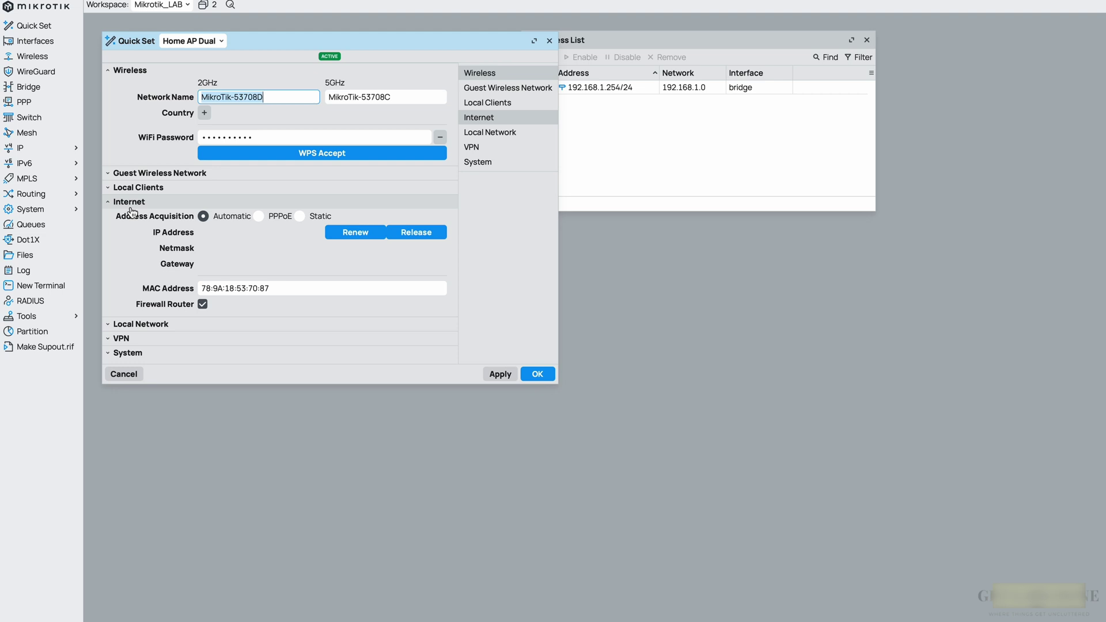
click(131, 204)
Step: Start a Tools > Ping to 8.8.8.8 and move the Ping window aside
click(29, 317)
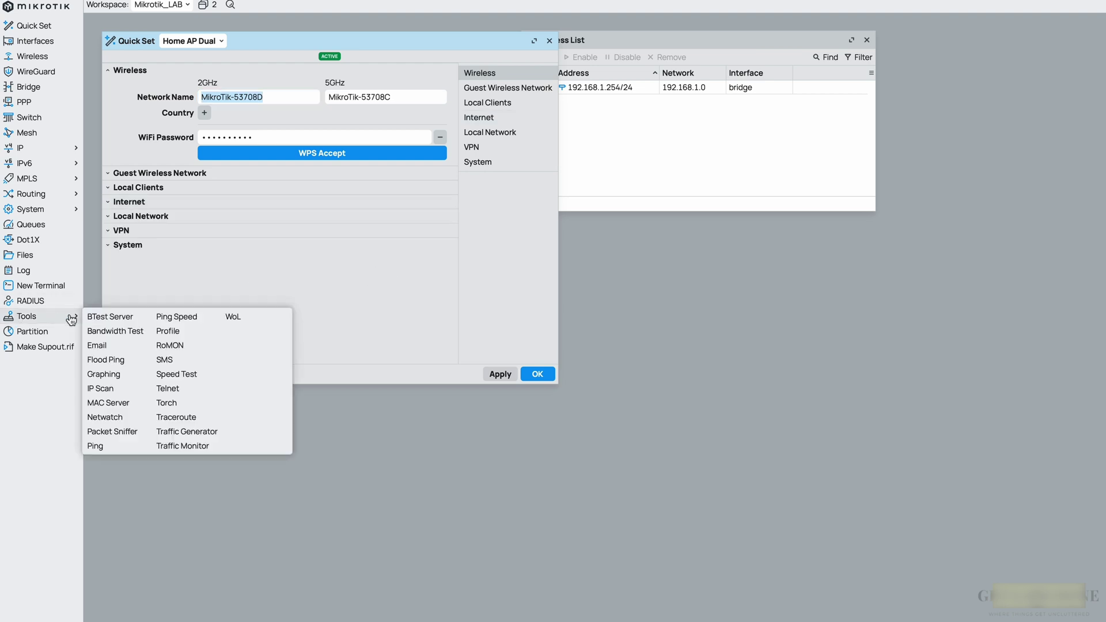
click(95, 446)
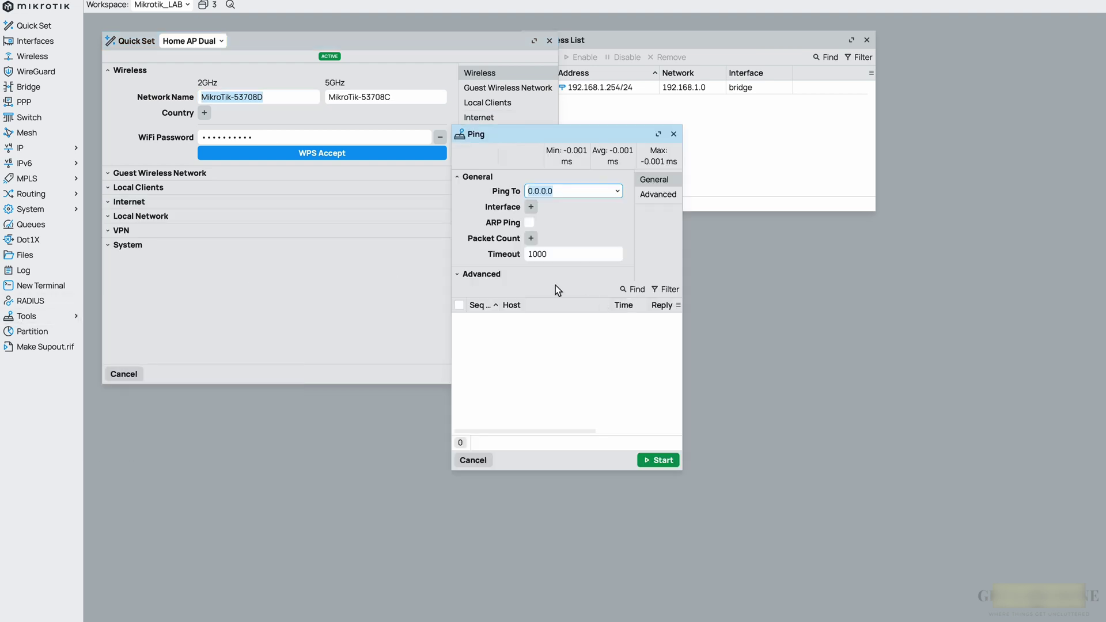
text(8.8.8.8)
click(663, 460)
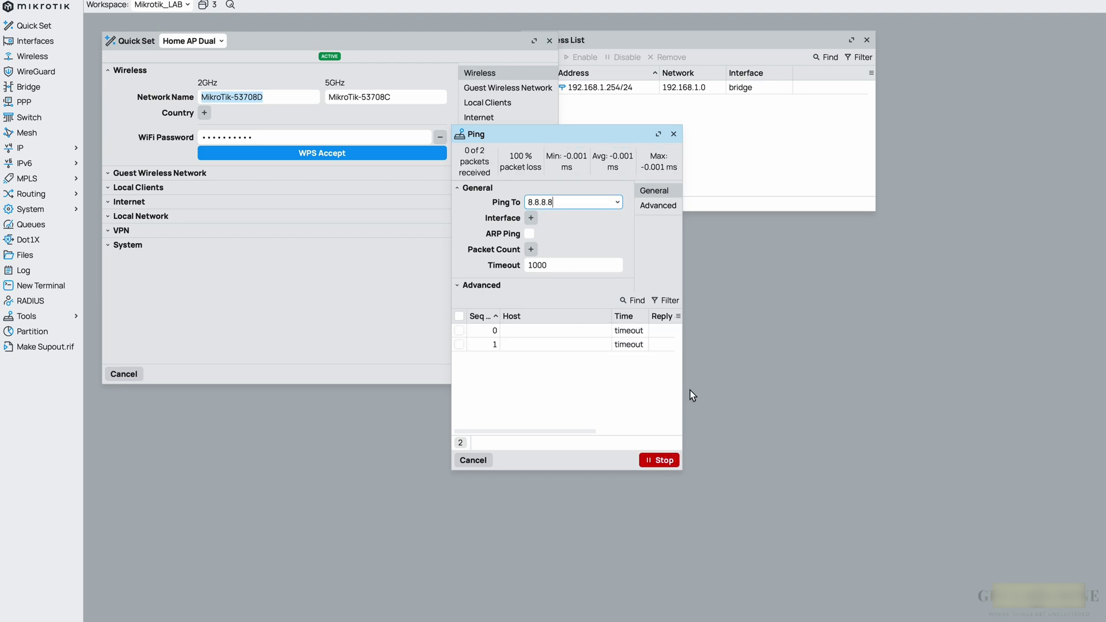
drag(605, 141, 728, 229)
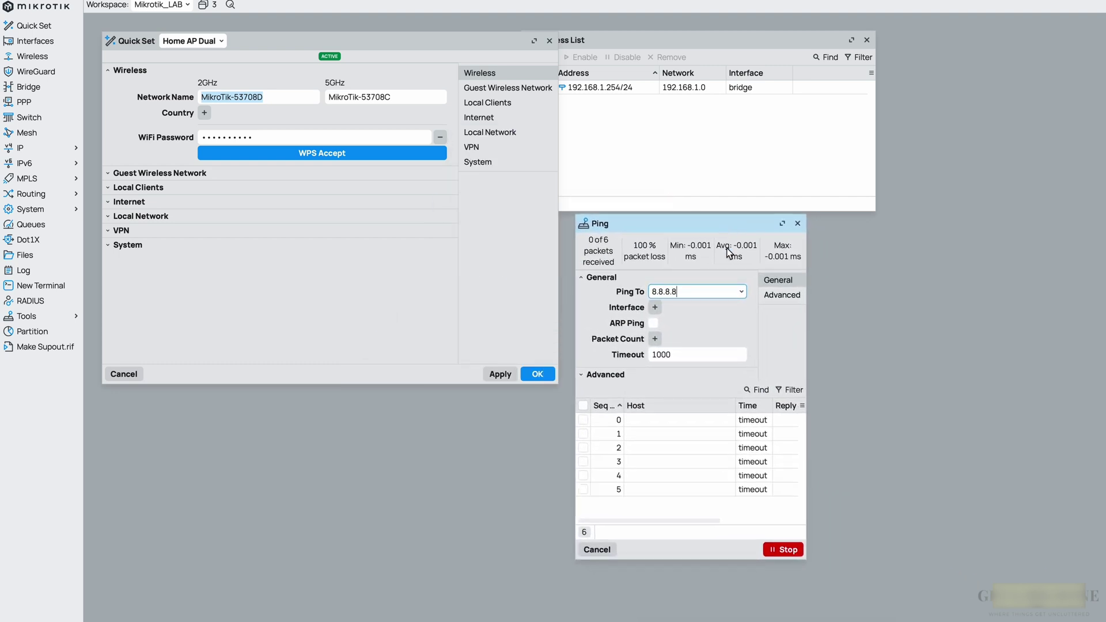
Step: Switch Quick Set Internet Address Acquisition to PPPoE and paste in the ISP user name and password
click(161, 202)
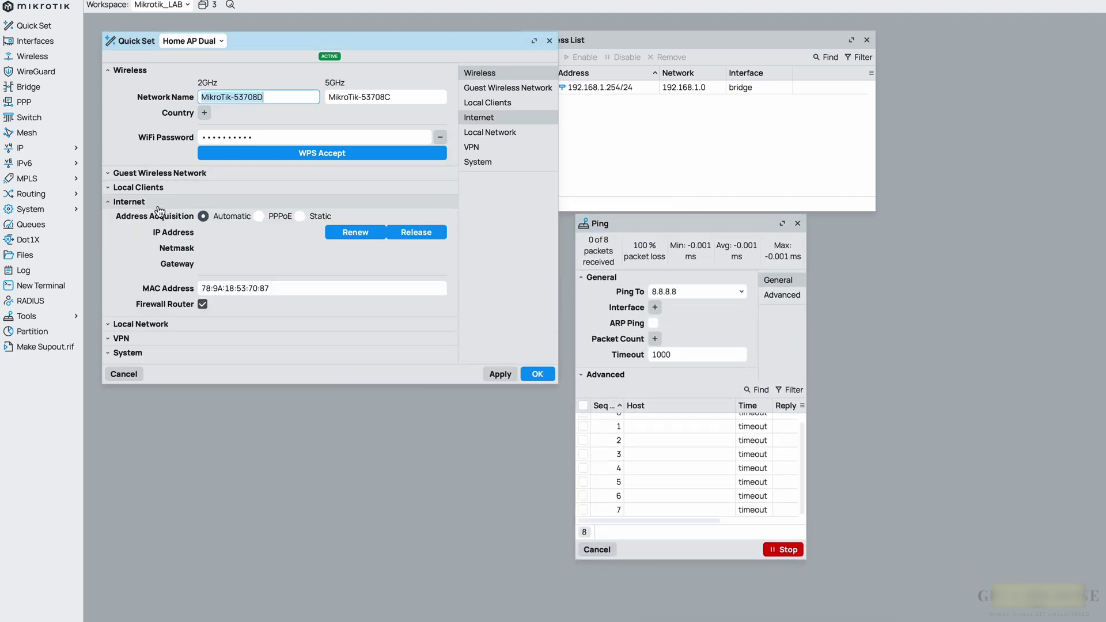
click(259, 216)
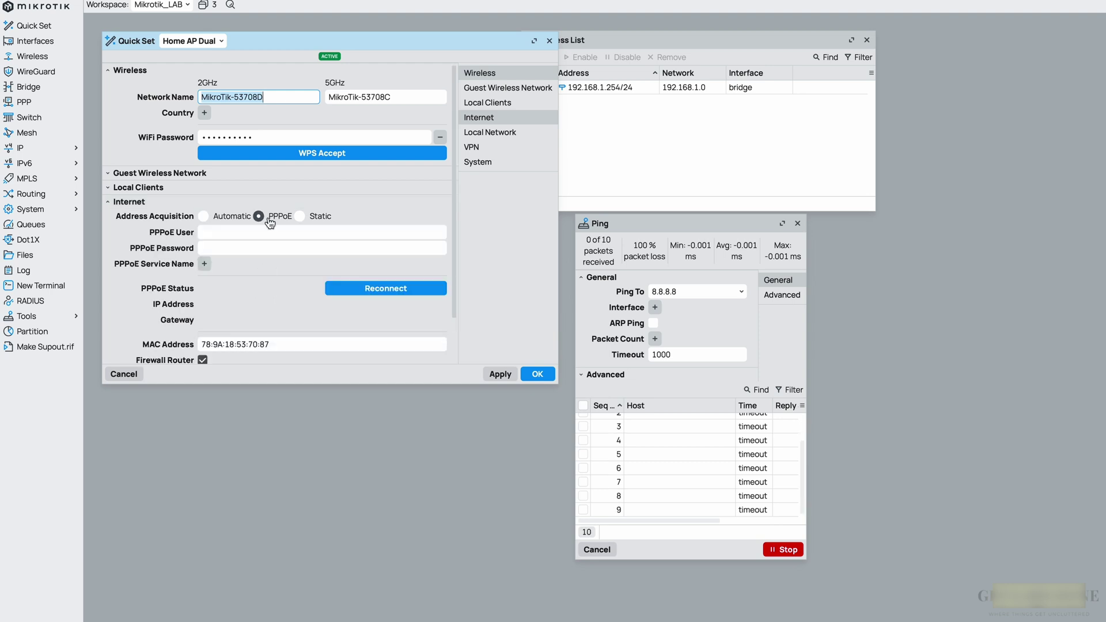
click(261, 233)
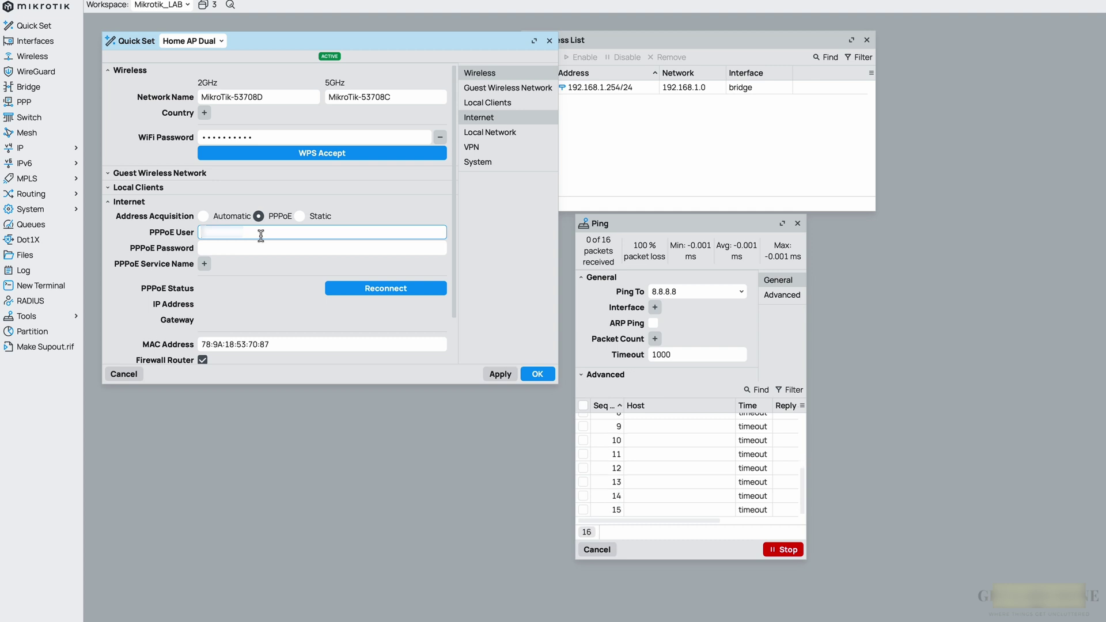
right_click(260, 236)
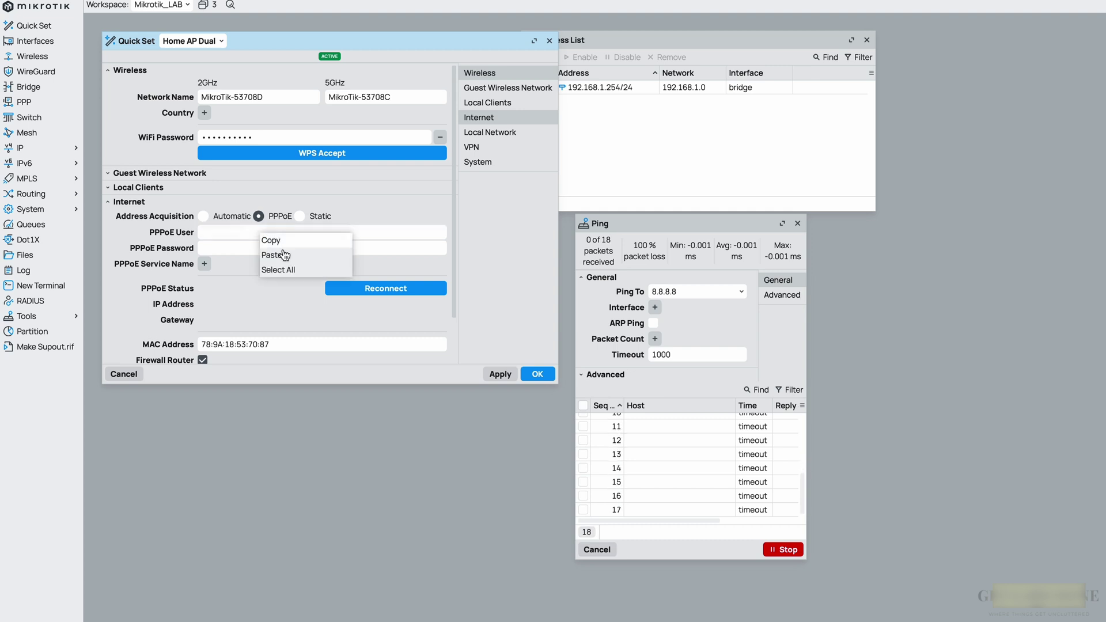
click(281, 253)
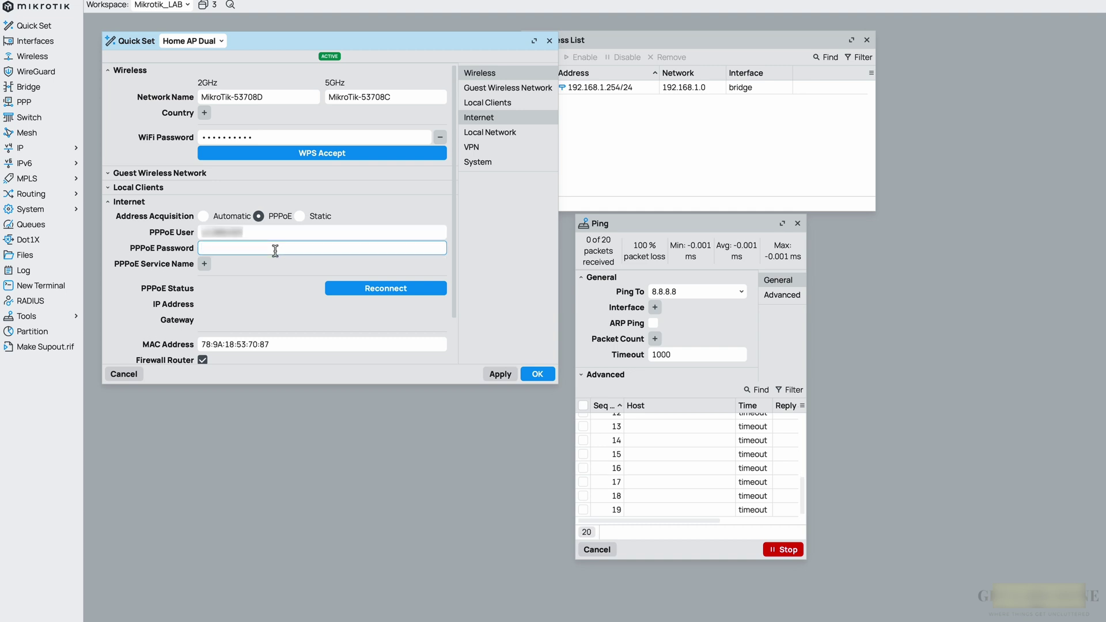
right_click(274, 249)
click(285, 270)
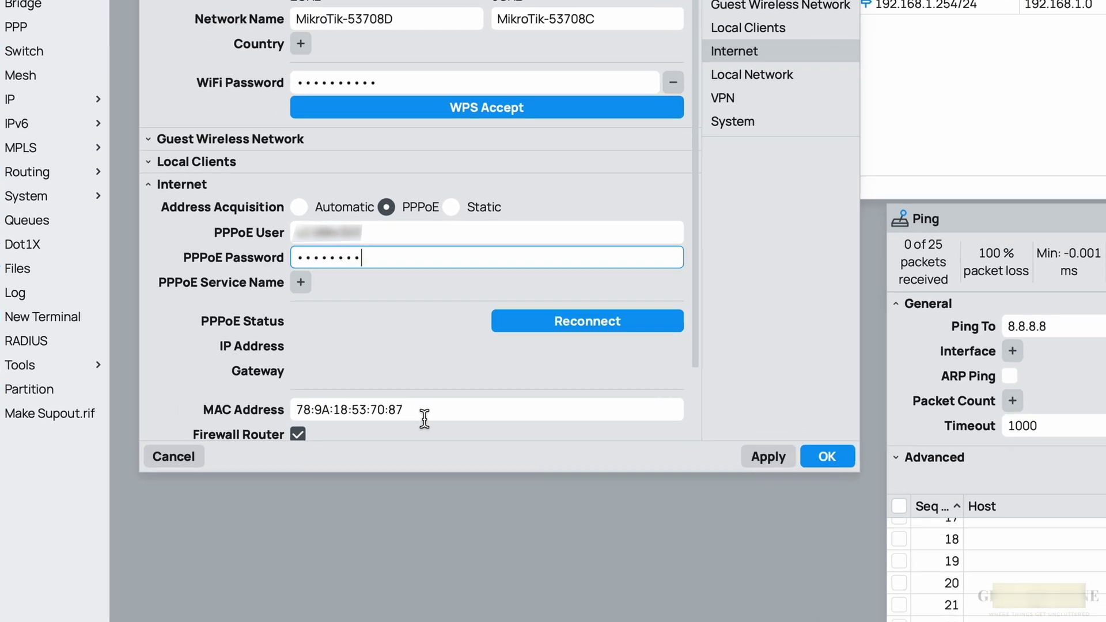
click(361, 409)
drag(310, 410, 473, 410)
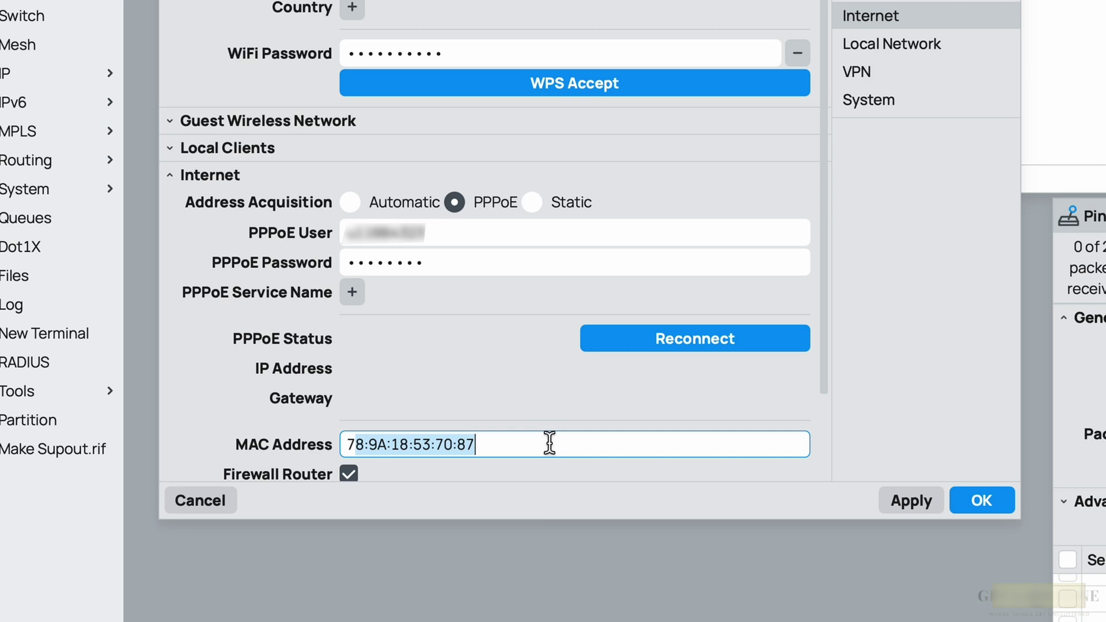
click(466, 408)
key(BackSpace)
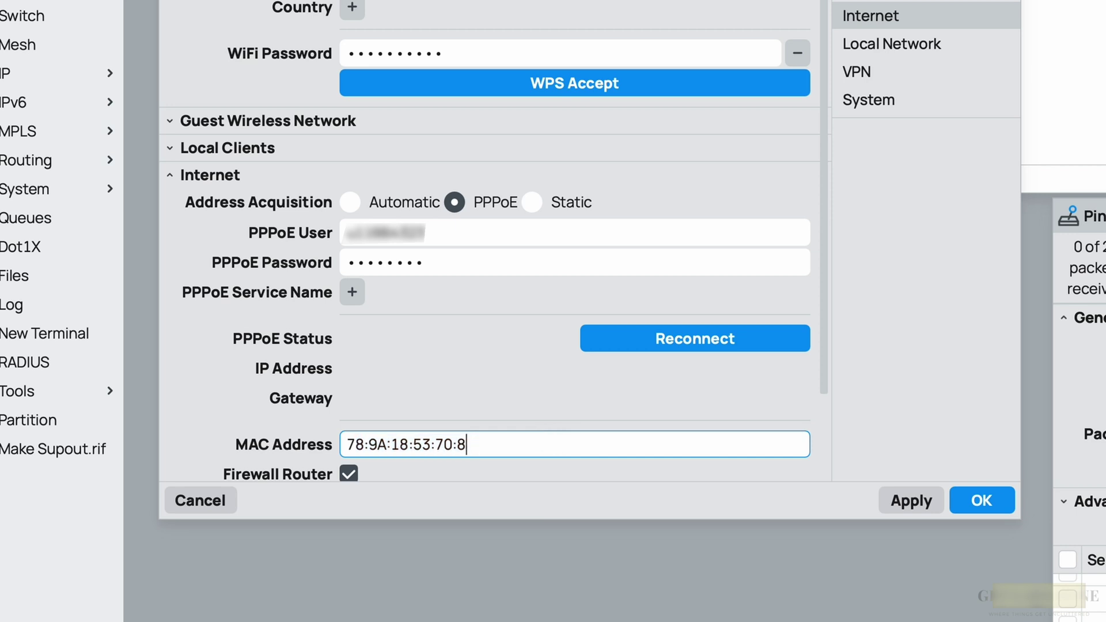
text(9)
key(BackSpace)
key(ctrl+a)
text(sdfsdfsdhsdhf)
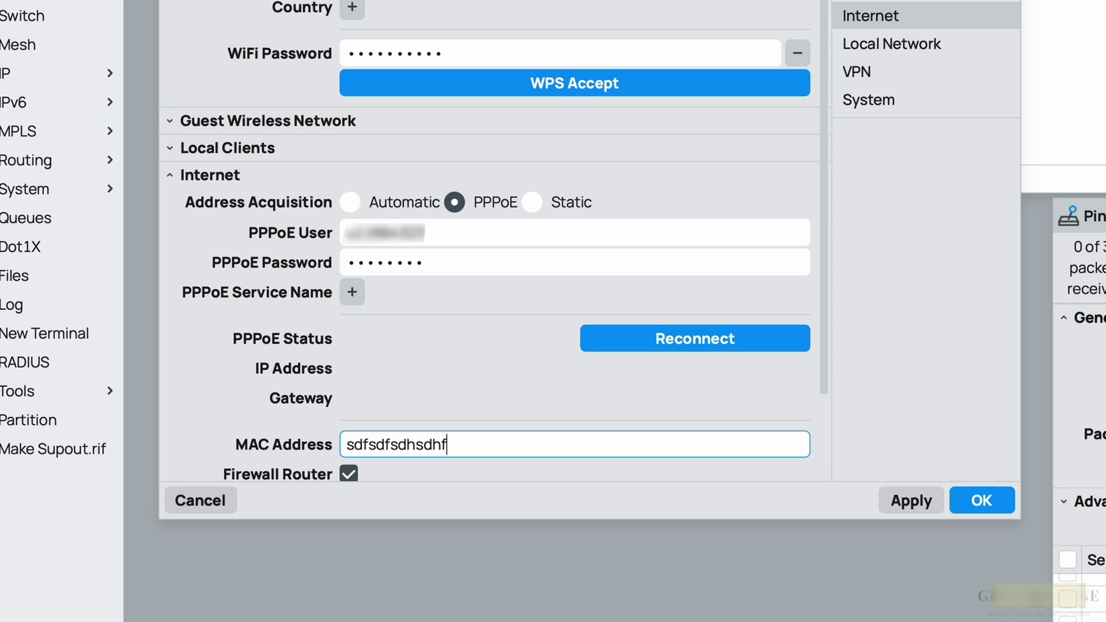
key(BackSpace)
key(ctrl+a)
text(78:9A:18:53:70:89)
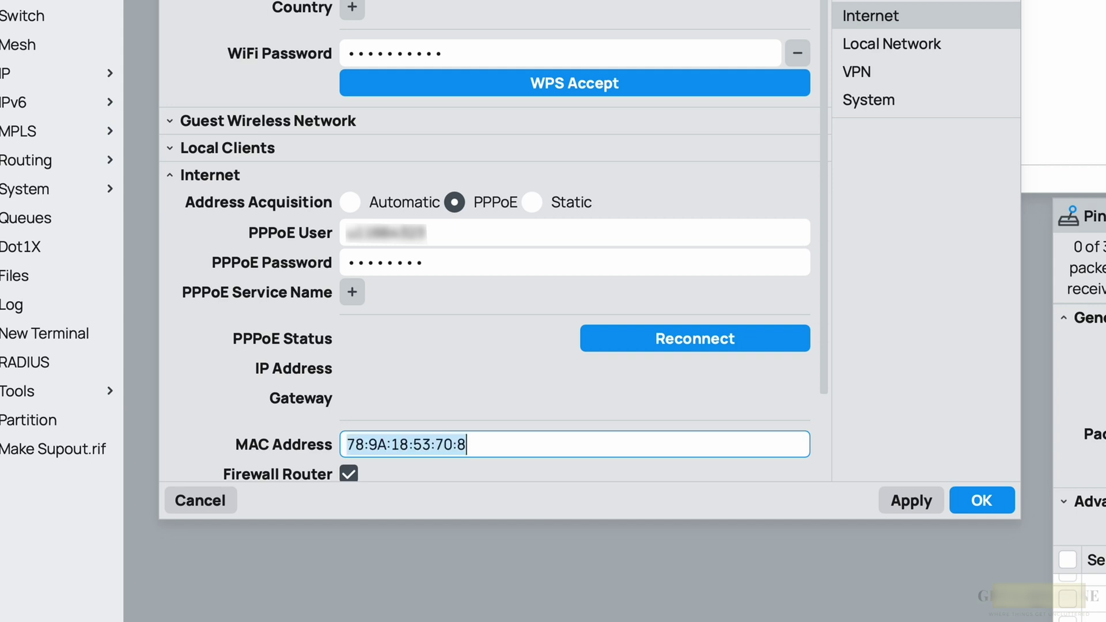
key(BackSpace)
text(7)
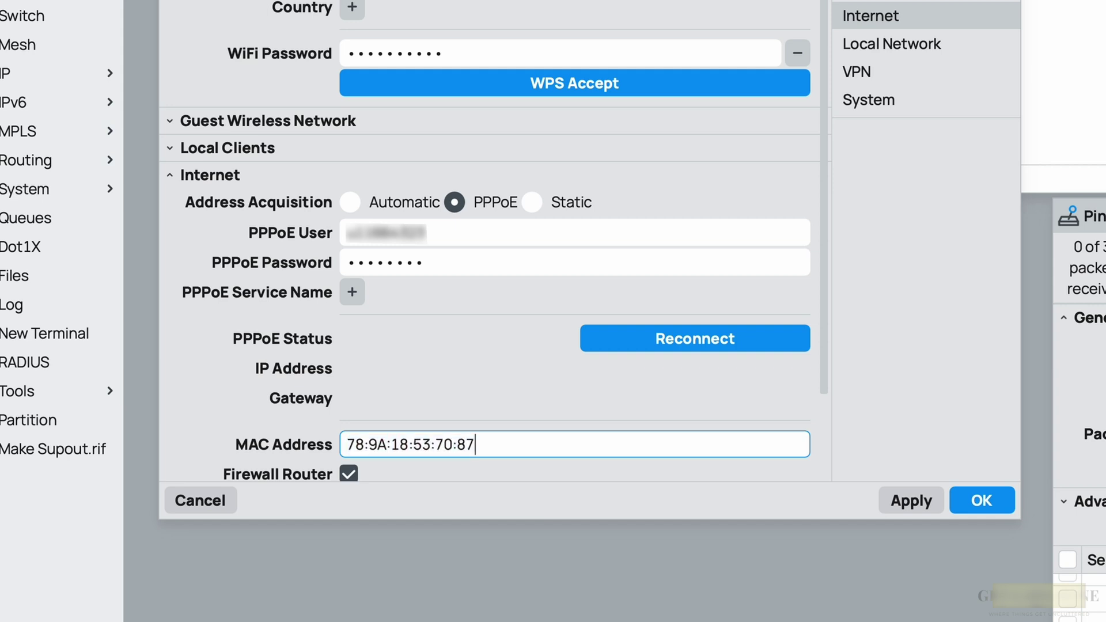
Step: Apply the Quick Set PPPoE settings and close Quick Set once 8.8.8.8 pings get replies
click(922, 504)
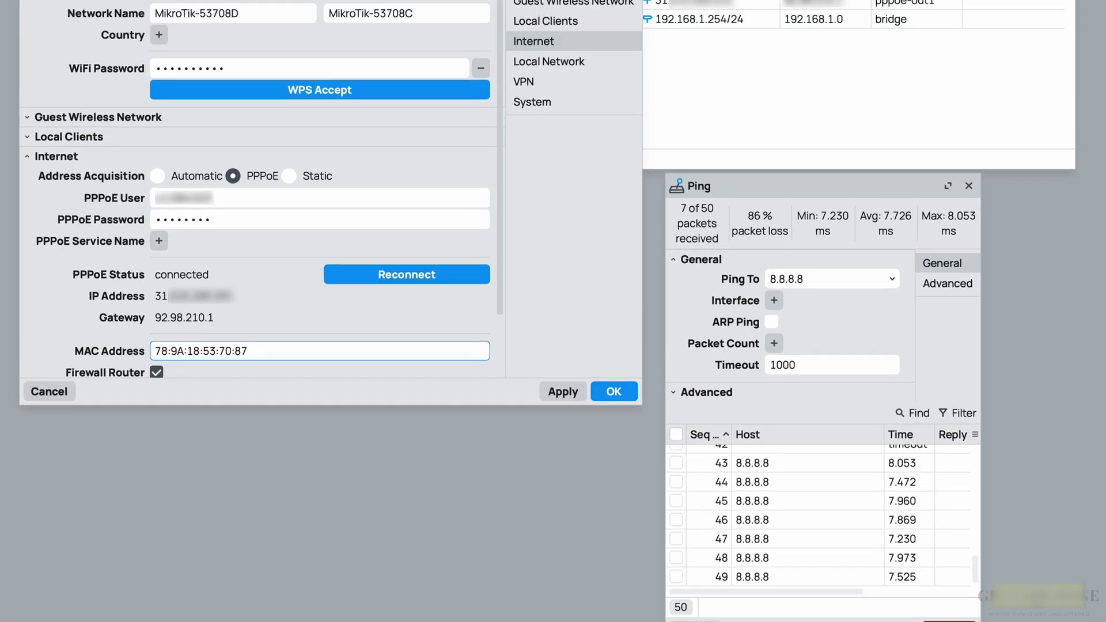
click(629, 336)
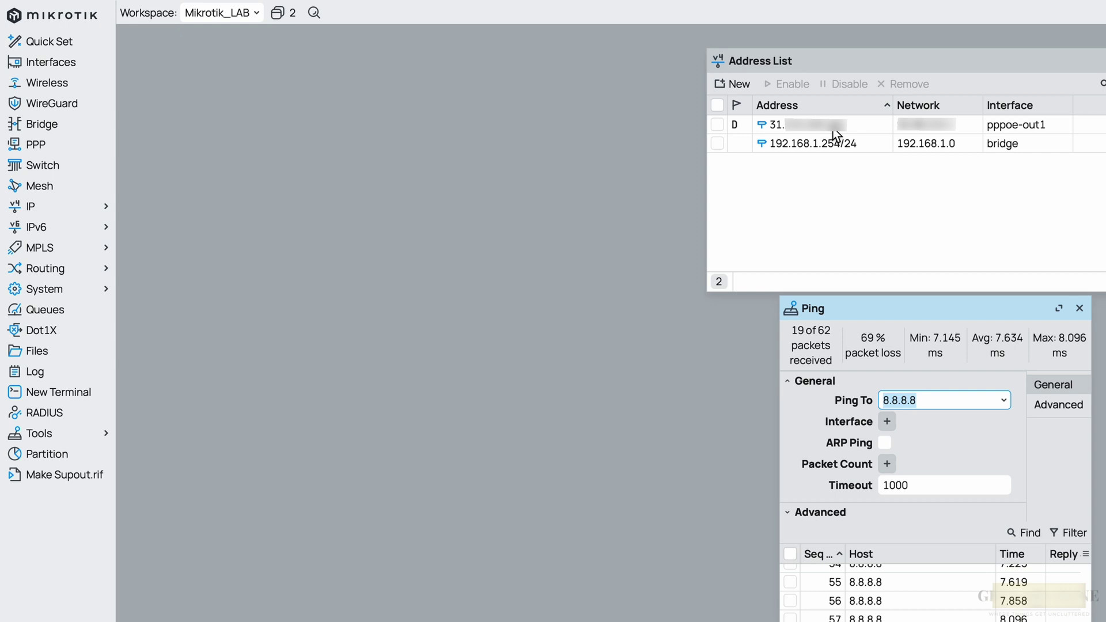
Step: Inspect NAT rule 6, the srcnat masquerade for 192.168.1.0/24, then remove it
click(88, 209)
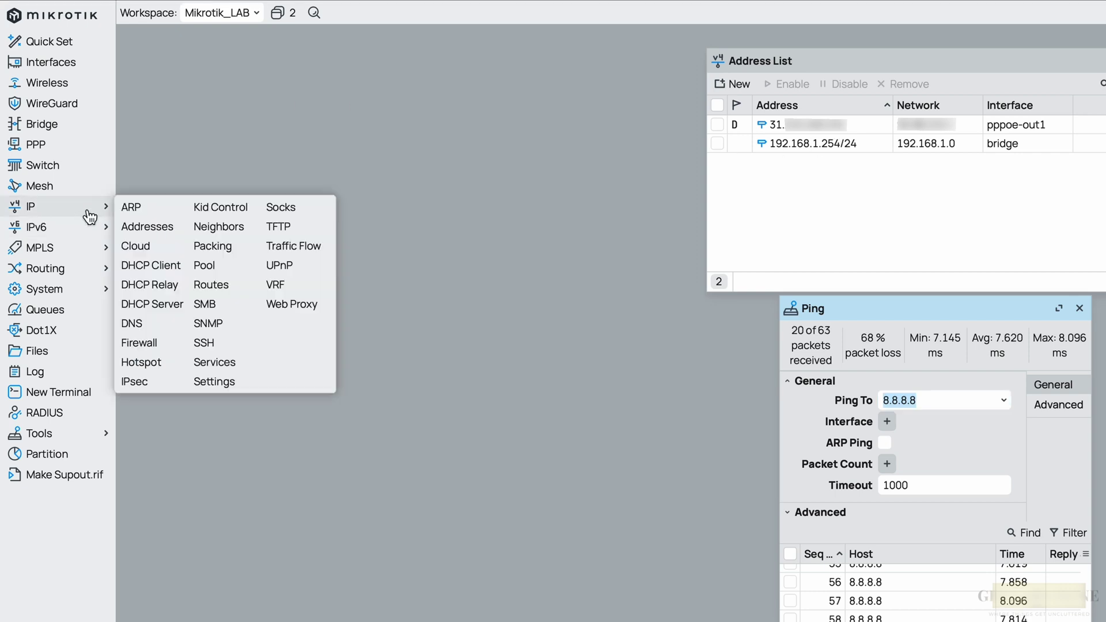
click(170, 345)
double_click(248, 283)
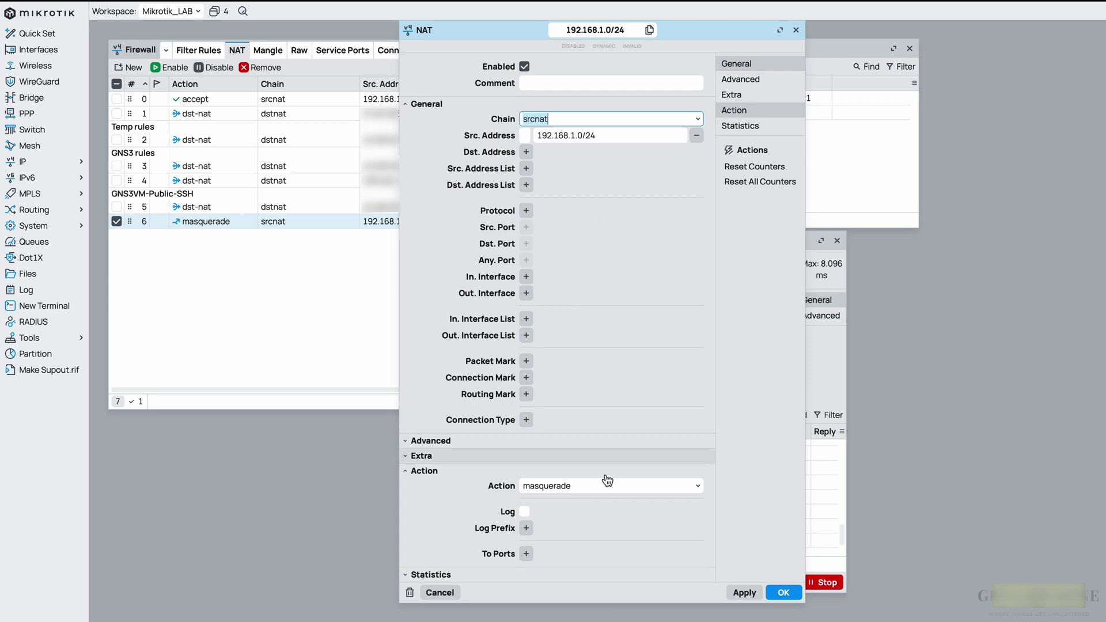
click(607, 440)
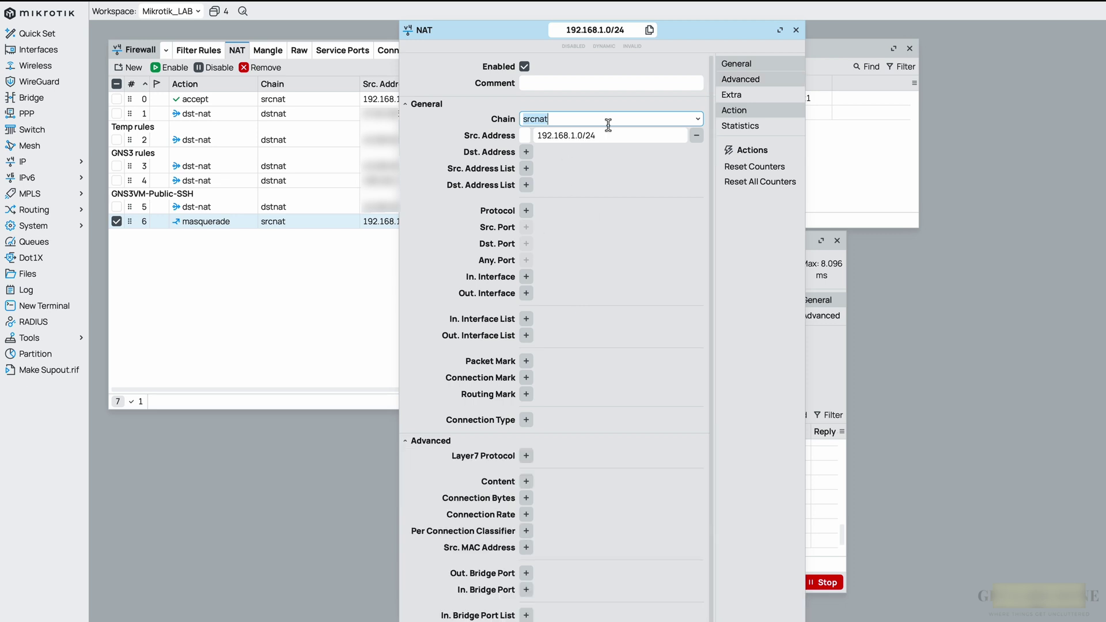
click(797, 30)
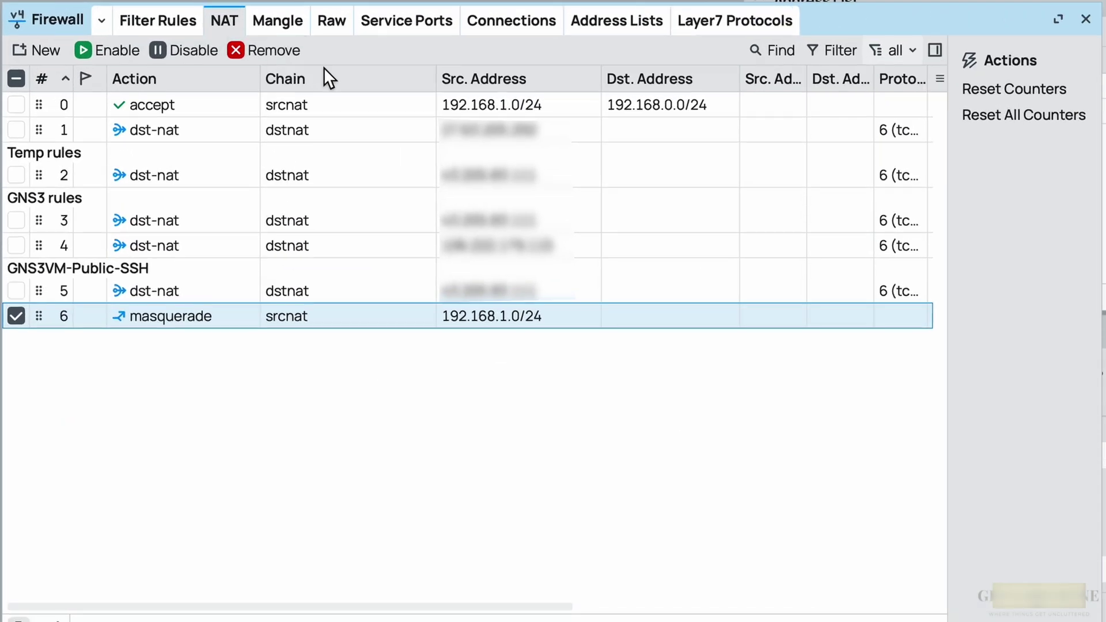
click(175, 35)
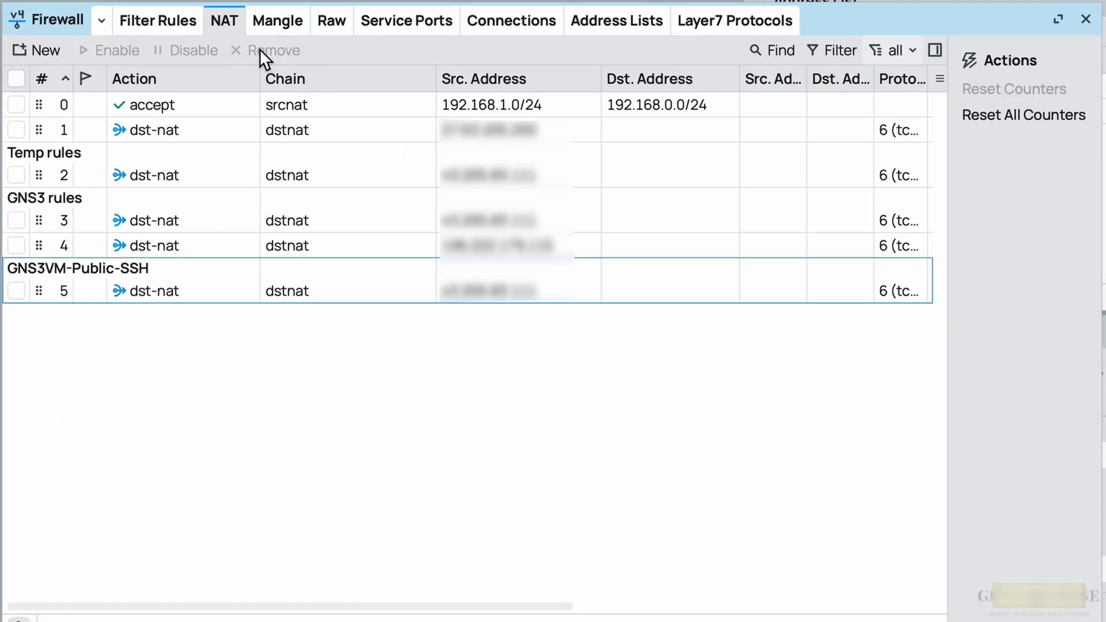
Step: Delete the pppoe-out1 interface from the Interface List
click(1086, 19)
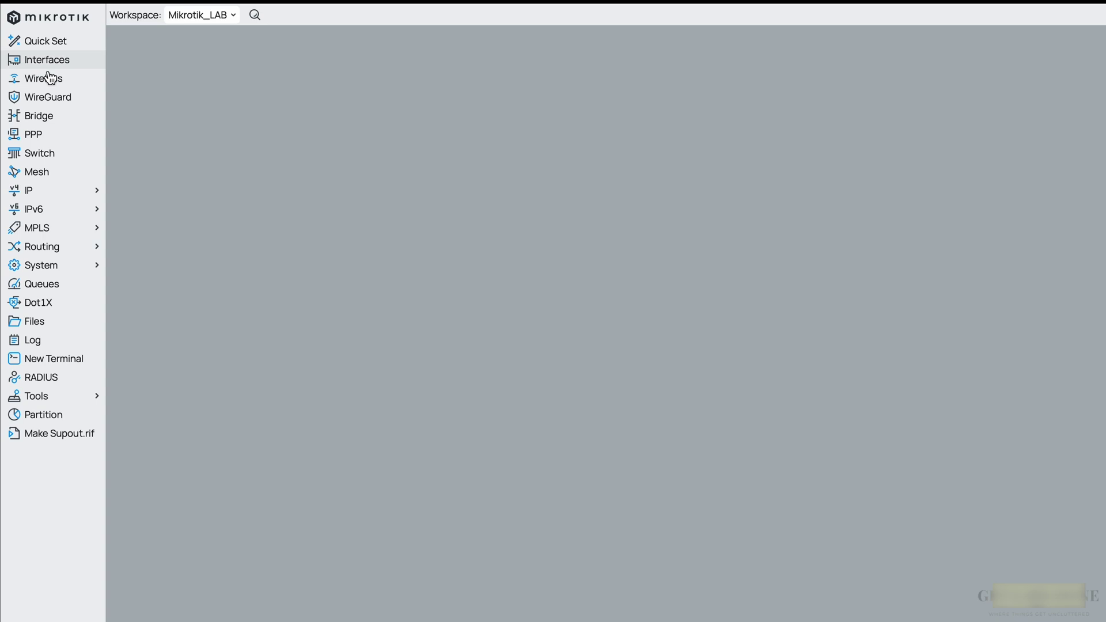
click(48, 62)
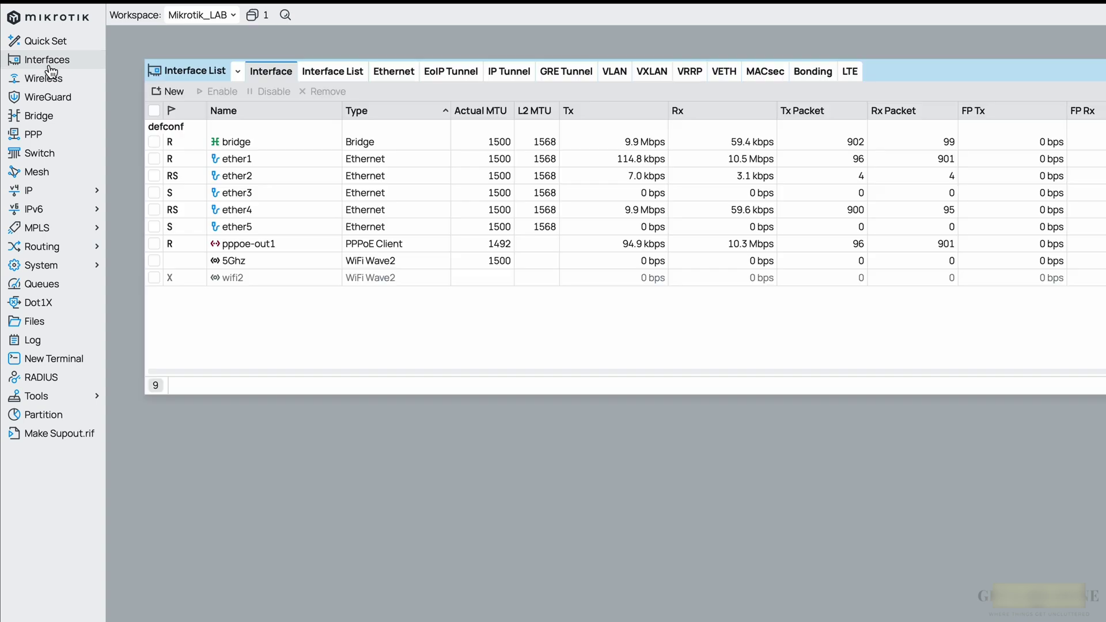
click(245, 244)
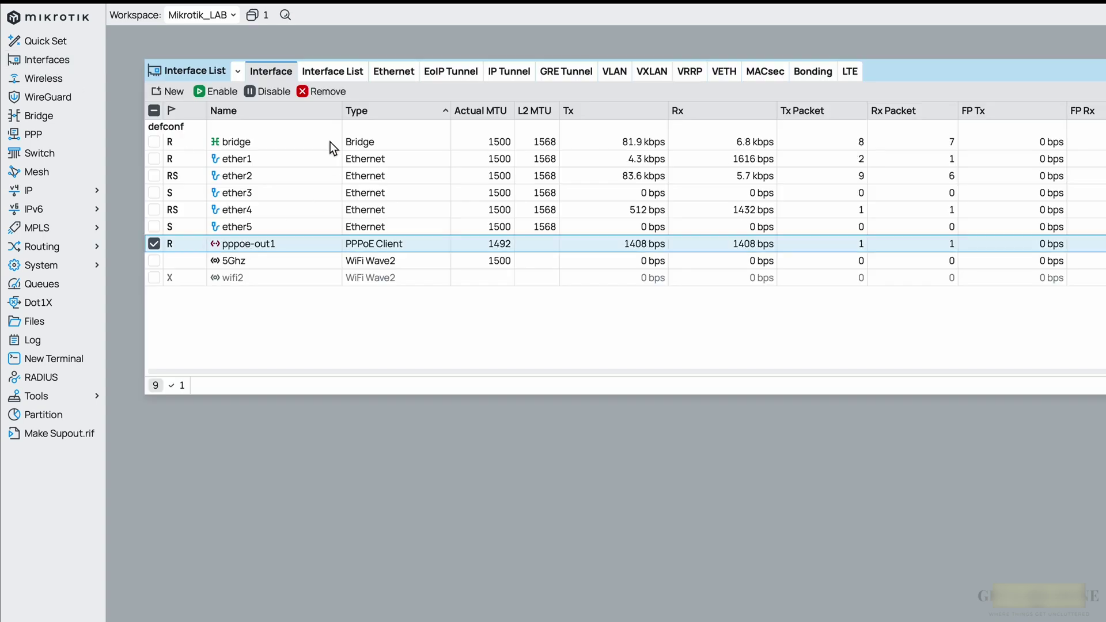
click(324, 94)
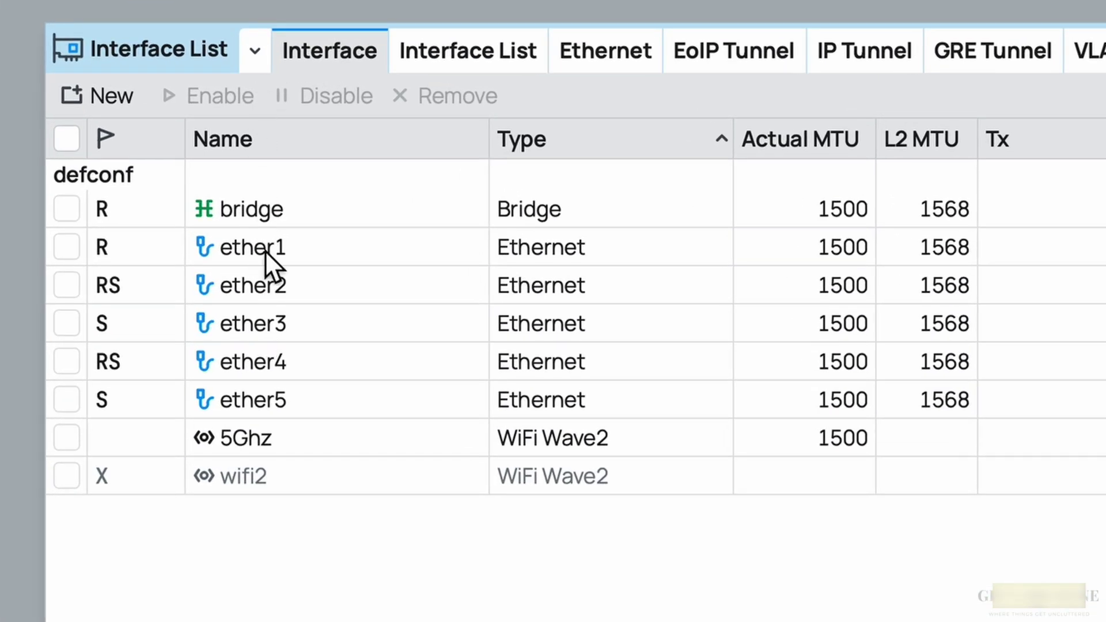
Step: Rename ether1 to ether1-ISP-Link
click(335, 251)
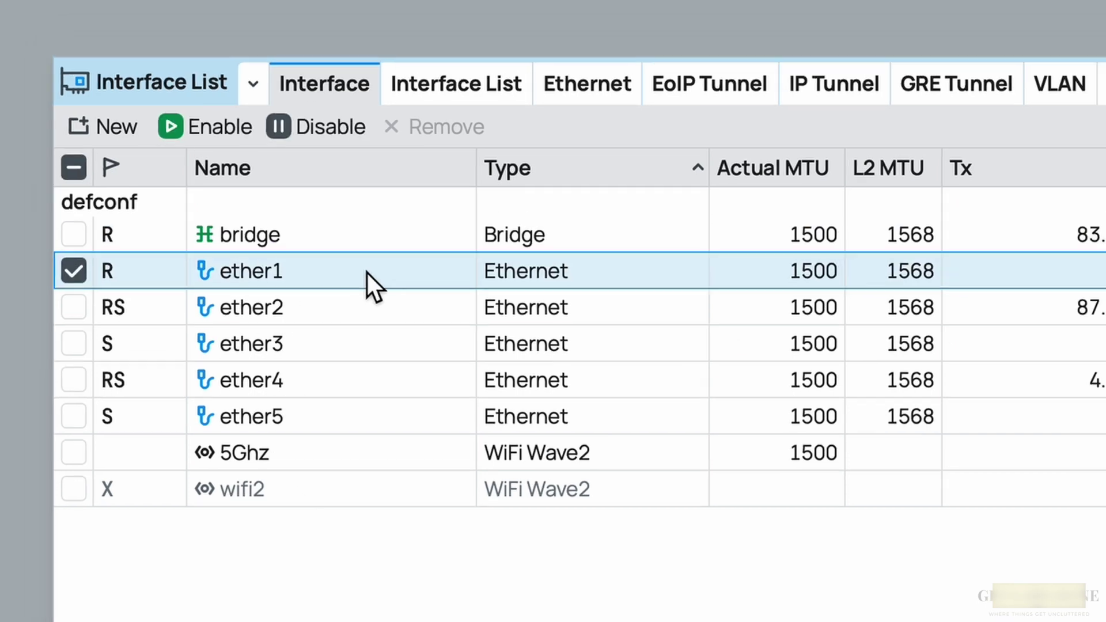
double_click(371, 250)
click(668, 151)
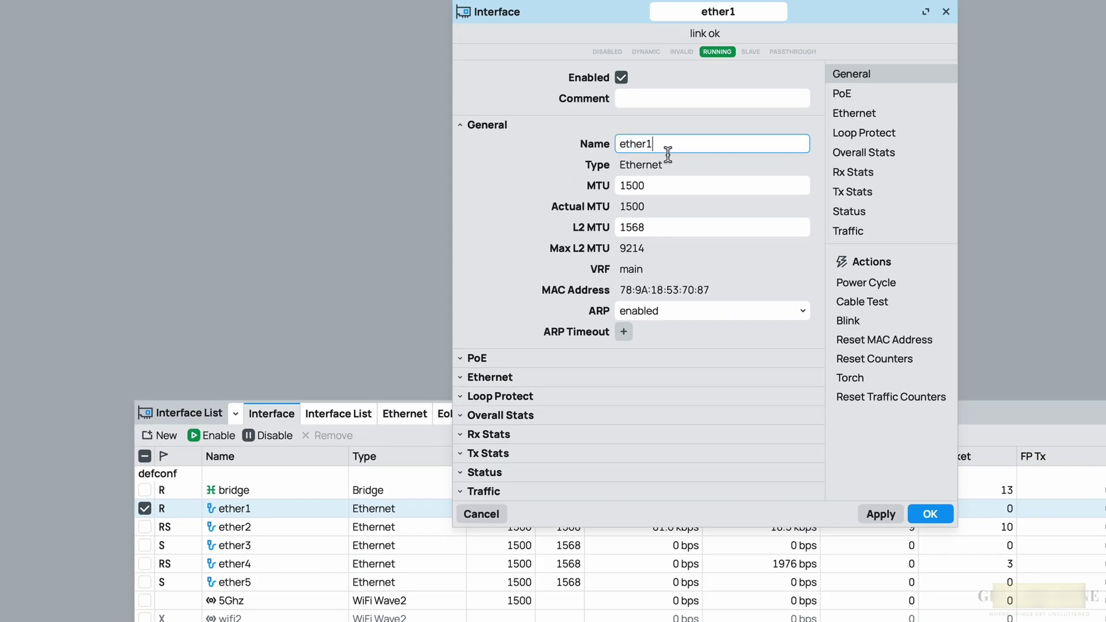
text(-ISP-Link)
click(933, 518)
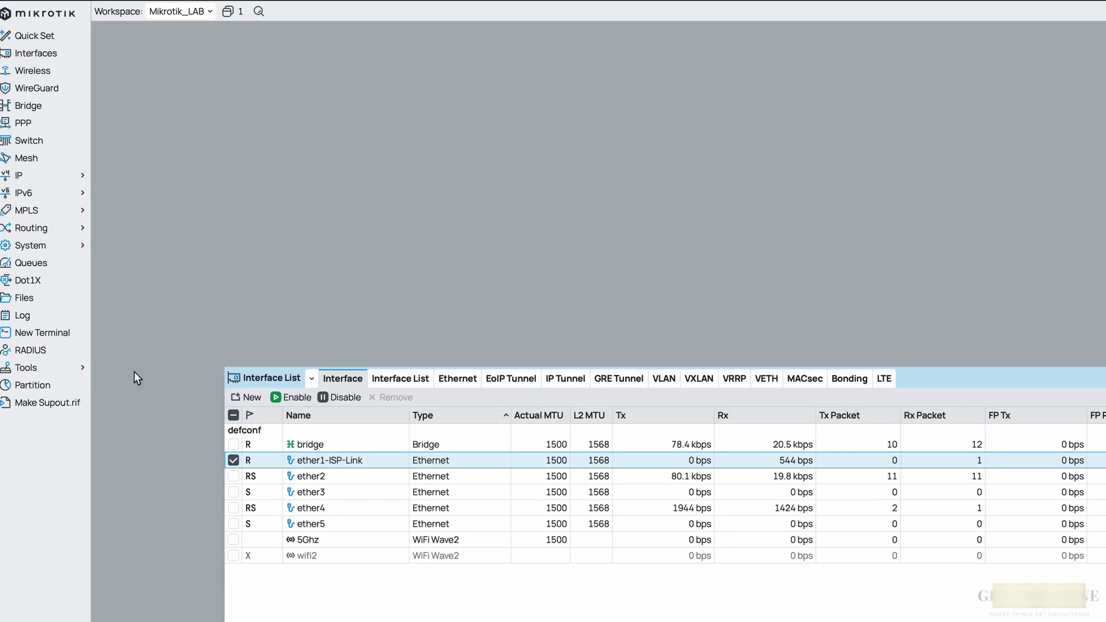
Step: Run ping 8.8.8.8 in a new terminal, showing 'no route to host'
click(72, 337)
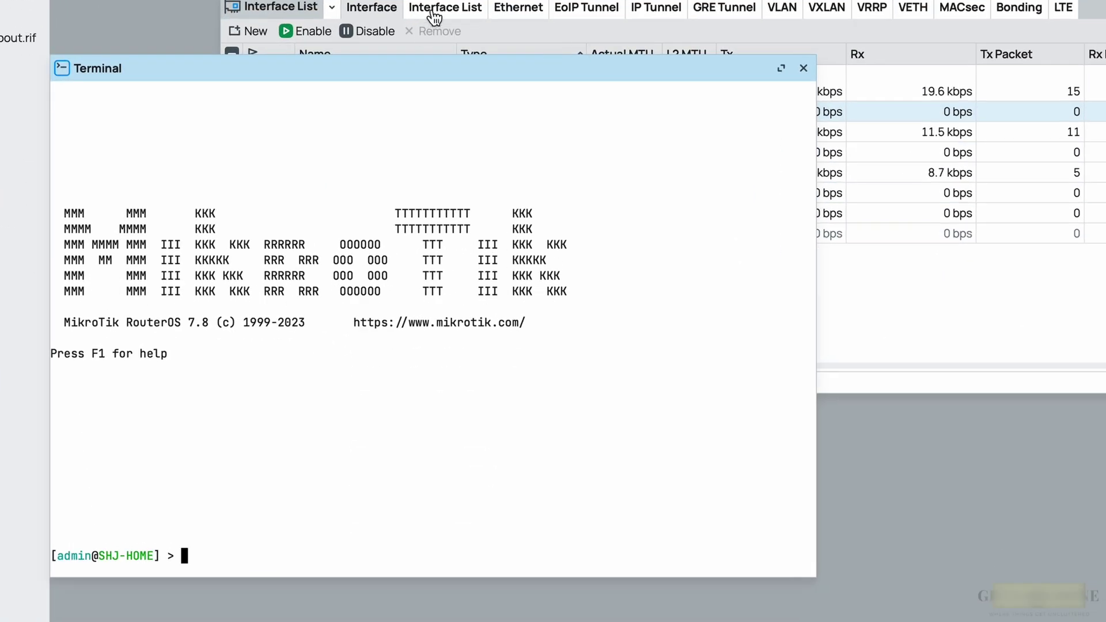
text(ping 8.8)
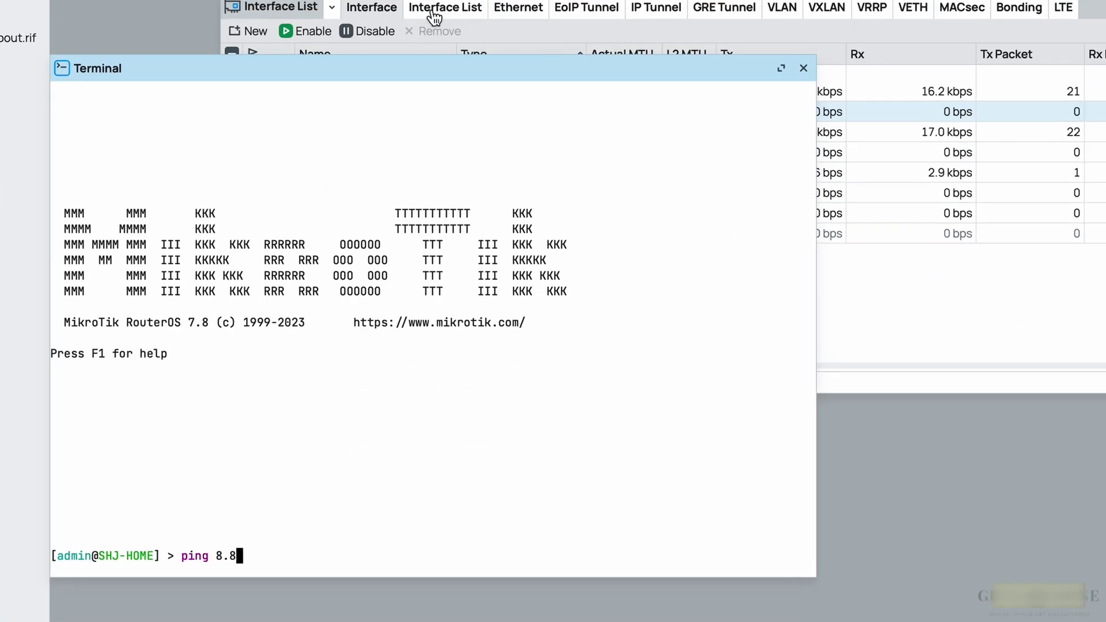
text(.8.8)
key(Return)
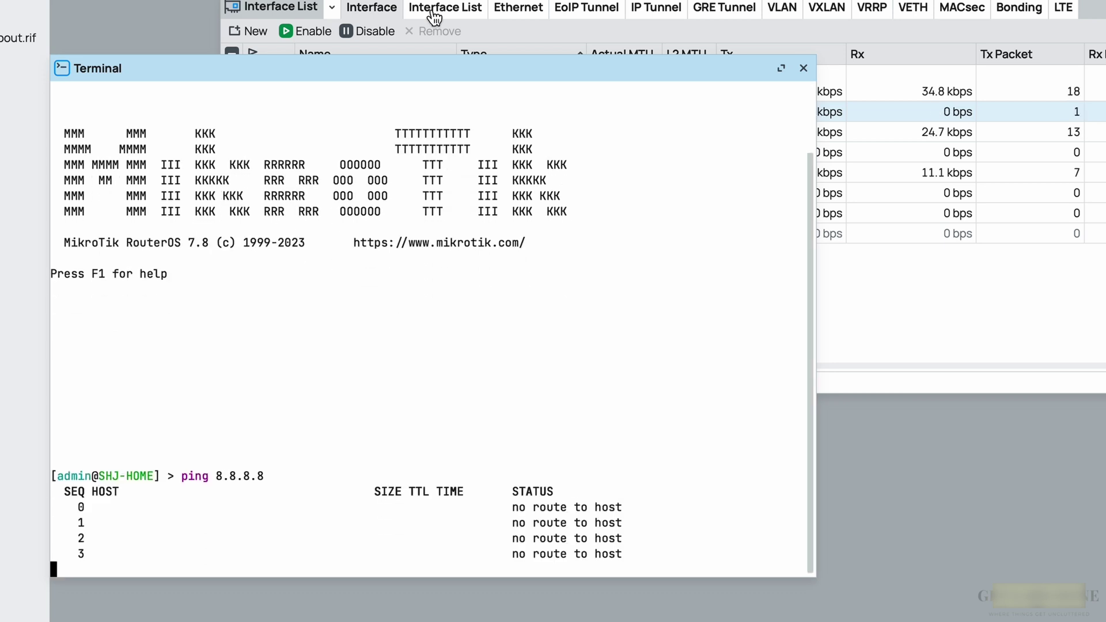
Step: Bring up and scroll the Interface List's New interface type dropdown
click(1022, 316)
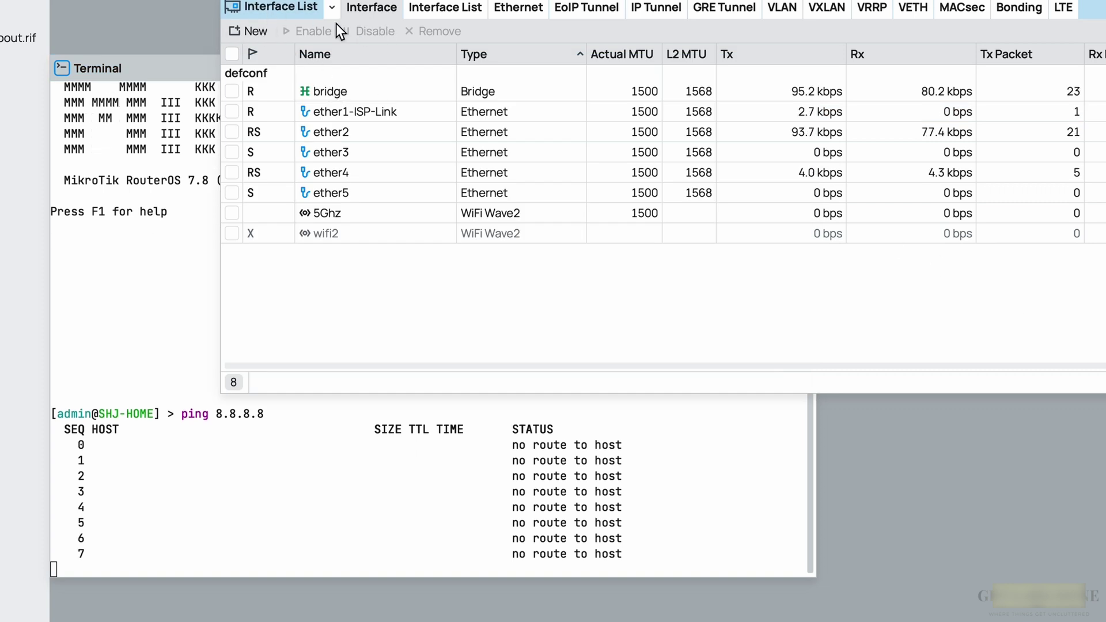
click(248, 31)
scroll(294, 173, down, 5)
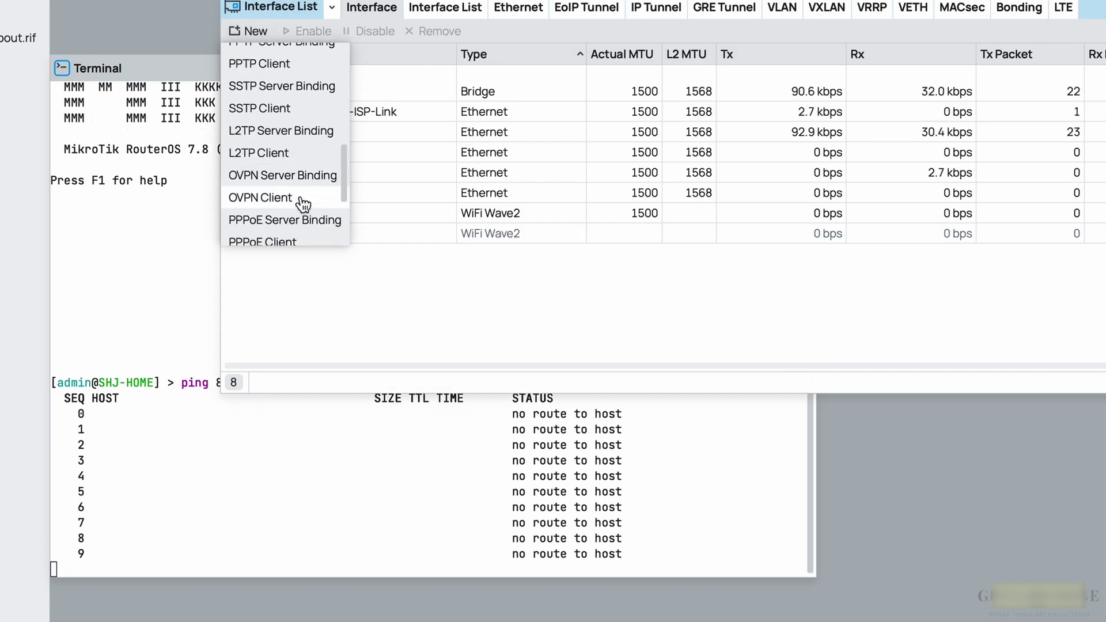
scroll(295, 219, down, 2)
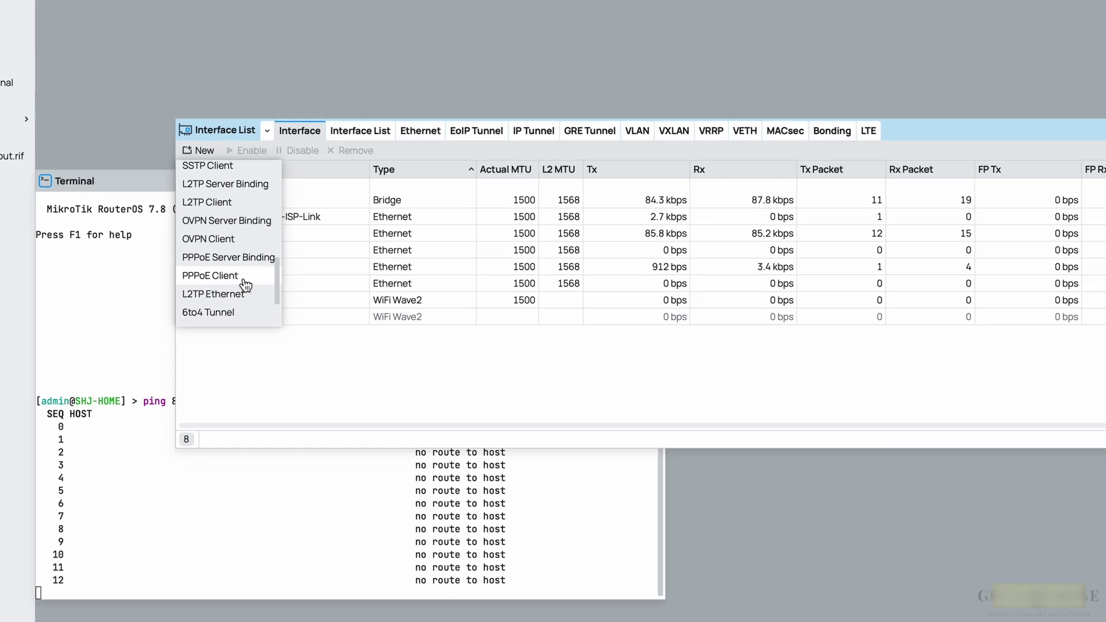
Step: Create a new PPPoE client running over ether1-ISP-Link
click(243, 278)
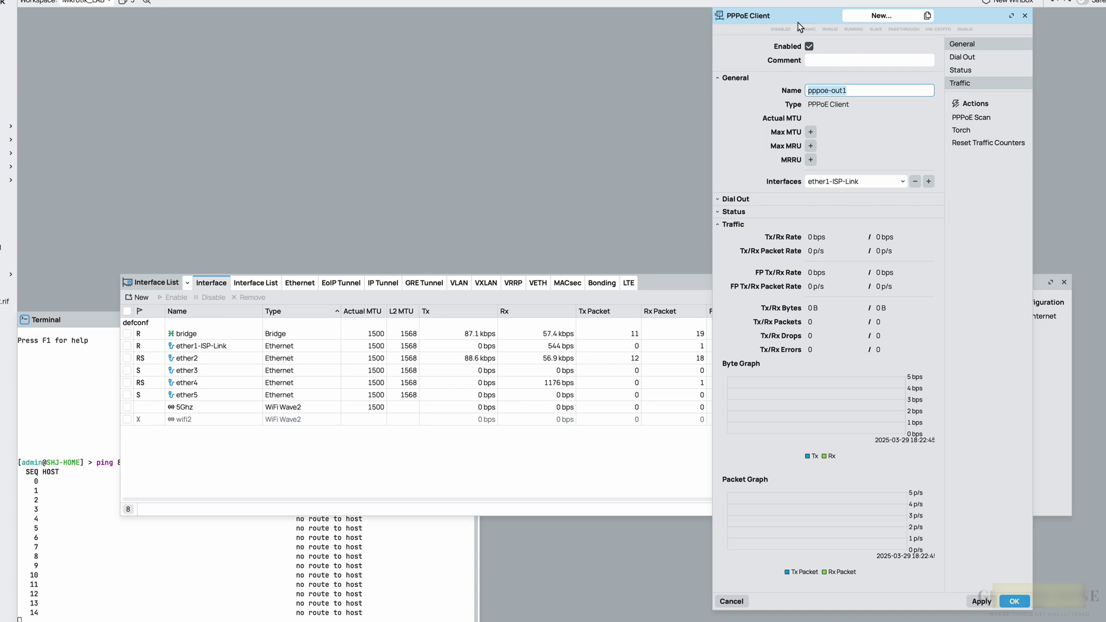
click(868, 92)
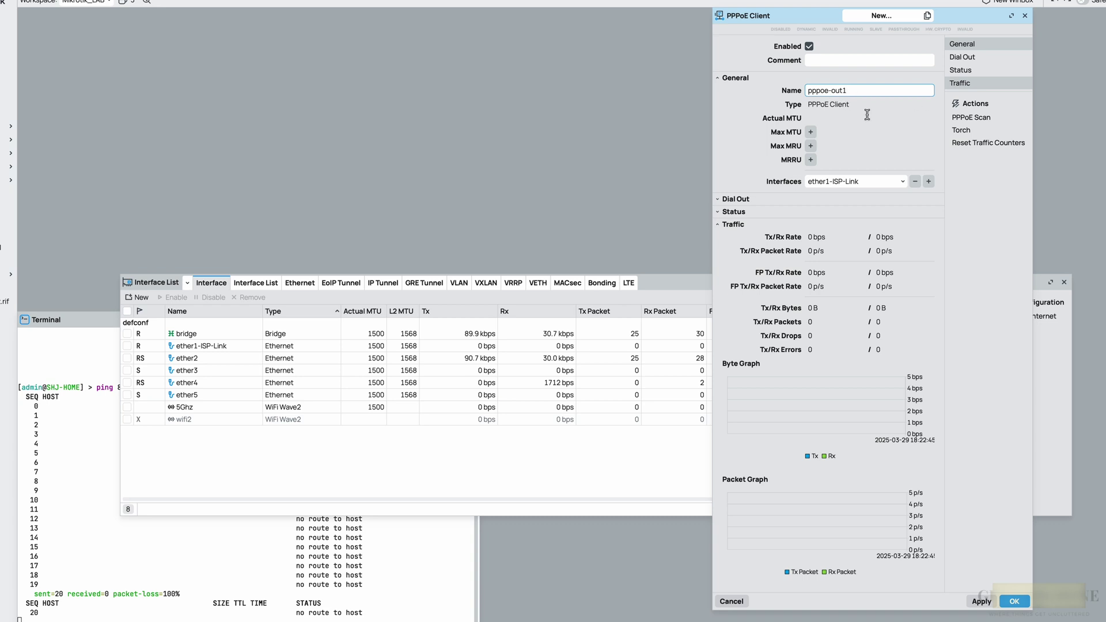
click(890, 192)
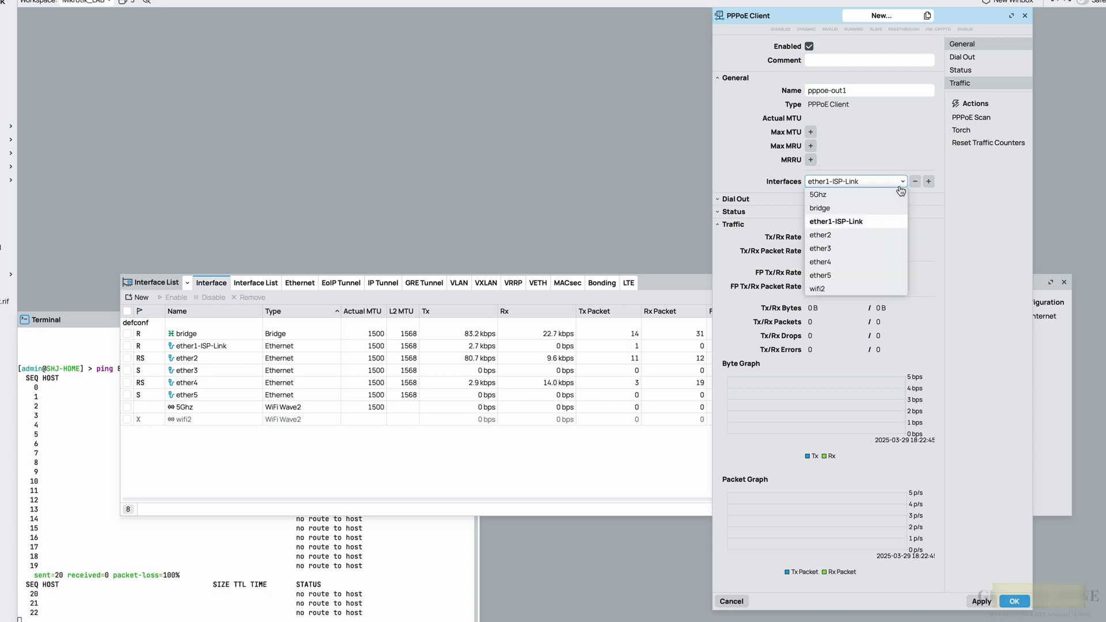
click(876, 229)
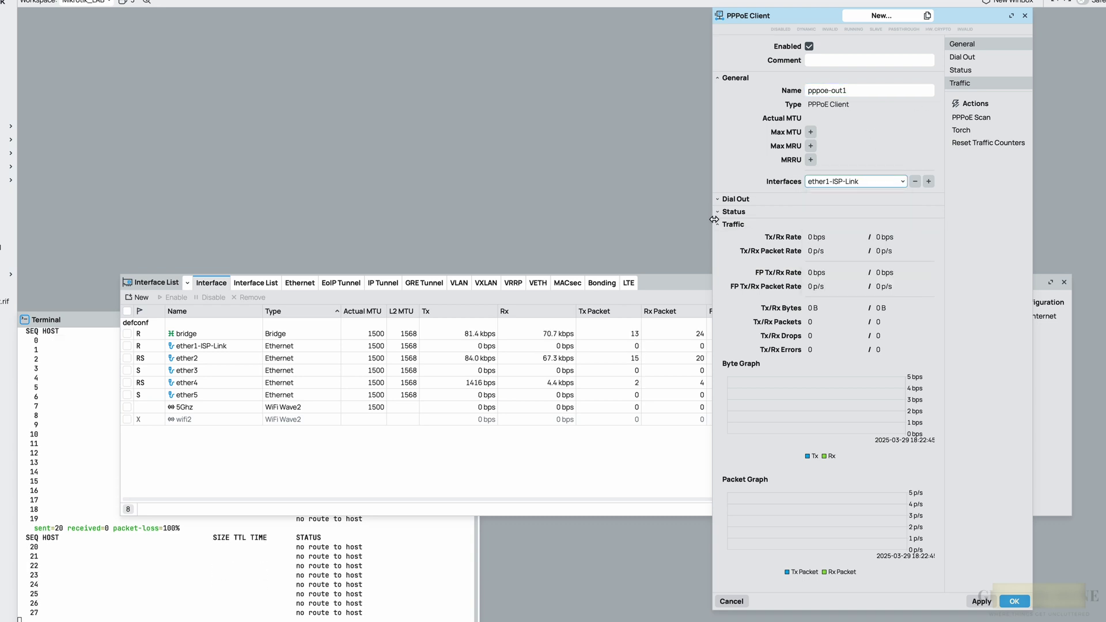
click(720, 225)
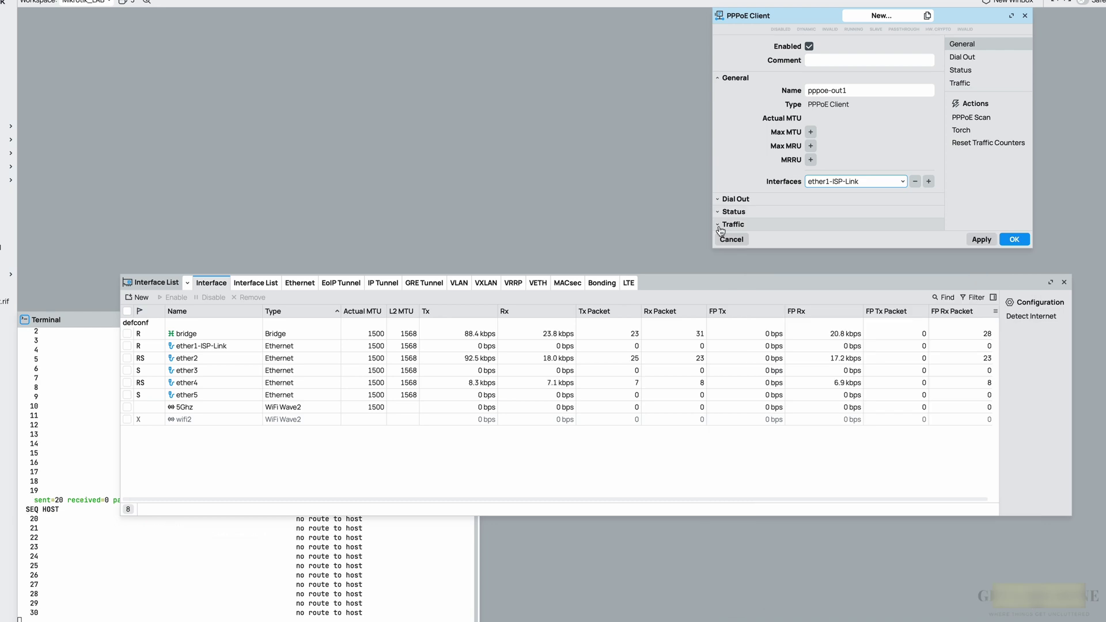
click(721, 225)
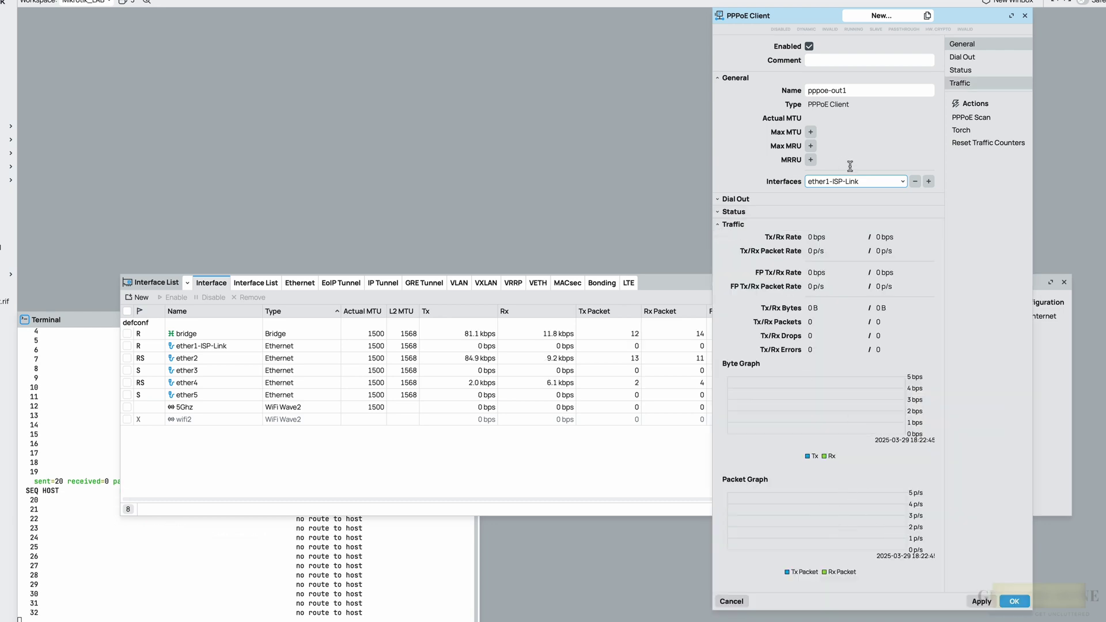
click(733, 199)
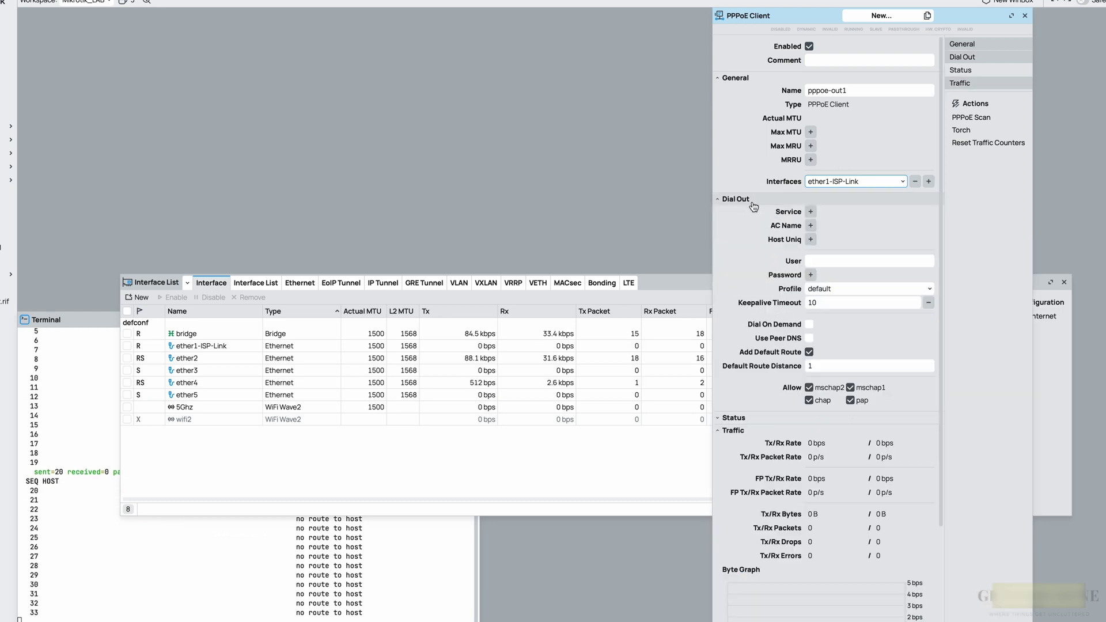
Step: Enter the ISP account user name and password under Dial Out and apply the client
click(845, 262)
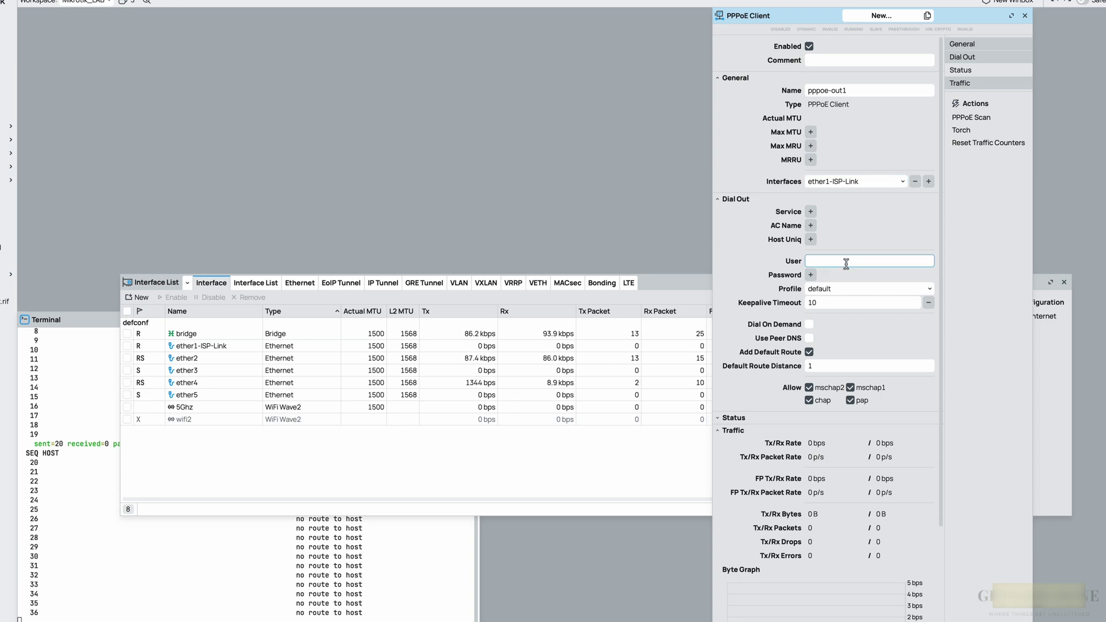
key(ctrl+v)
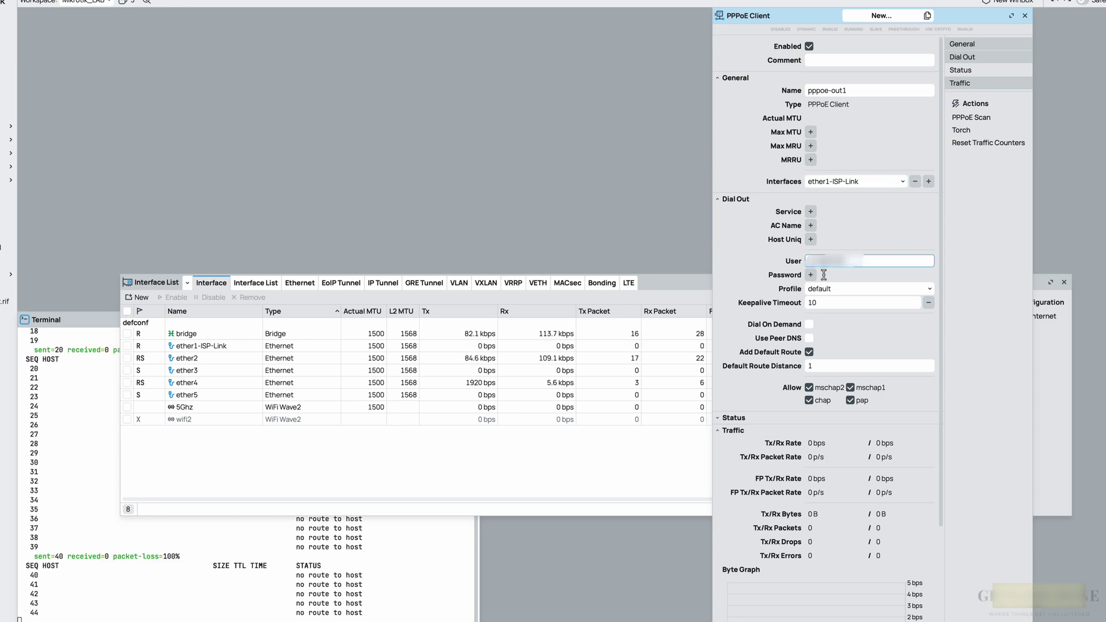
click(817, 277)
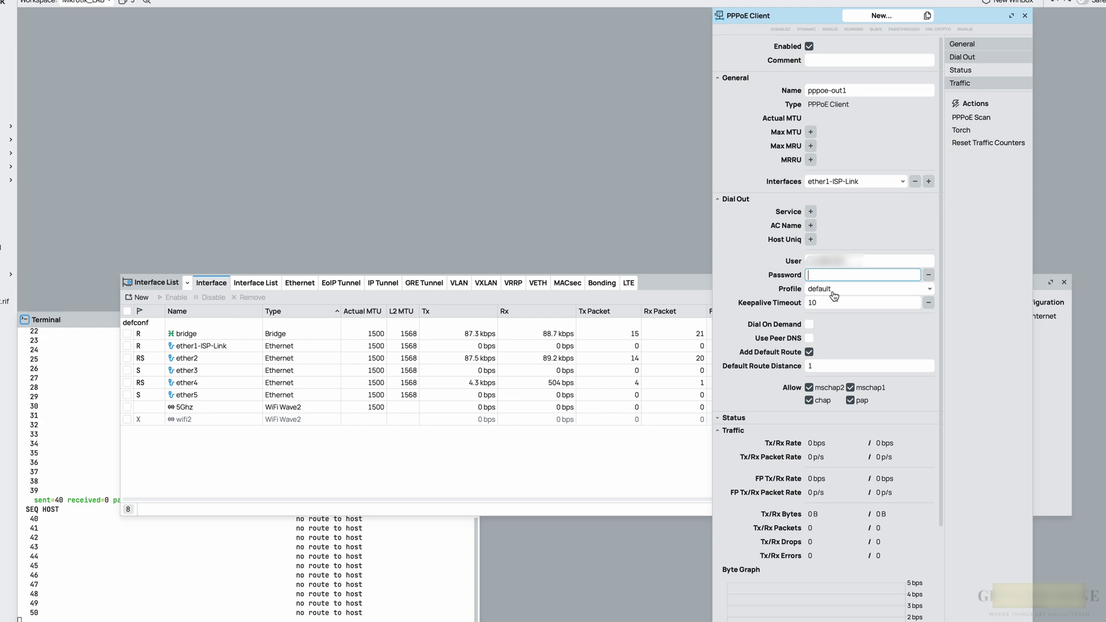
click(221, 542)
drag(213, 320, 438, 30)
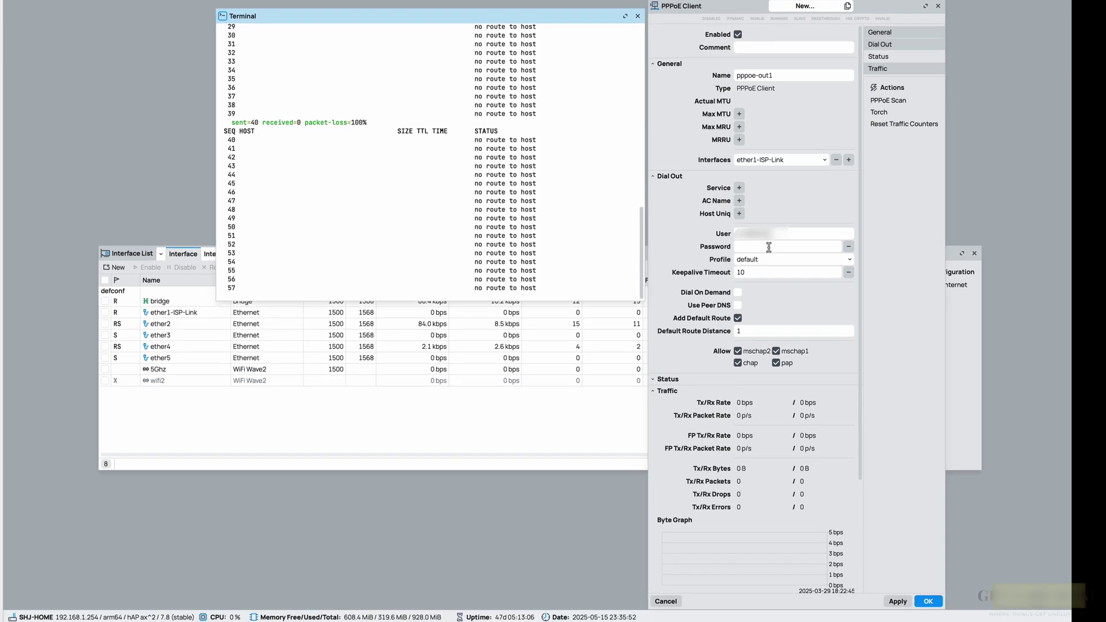
click(769, 247)
text(********)
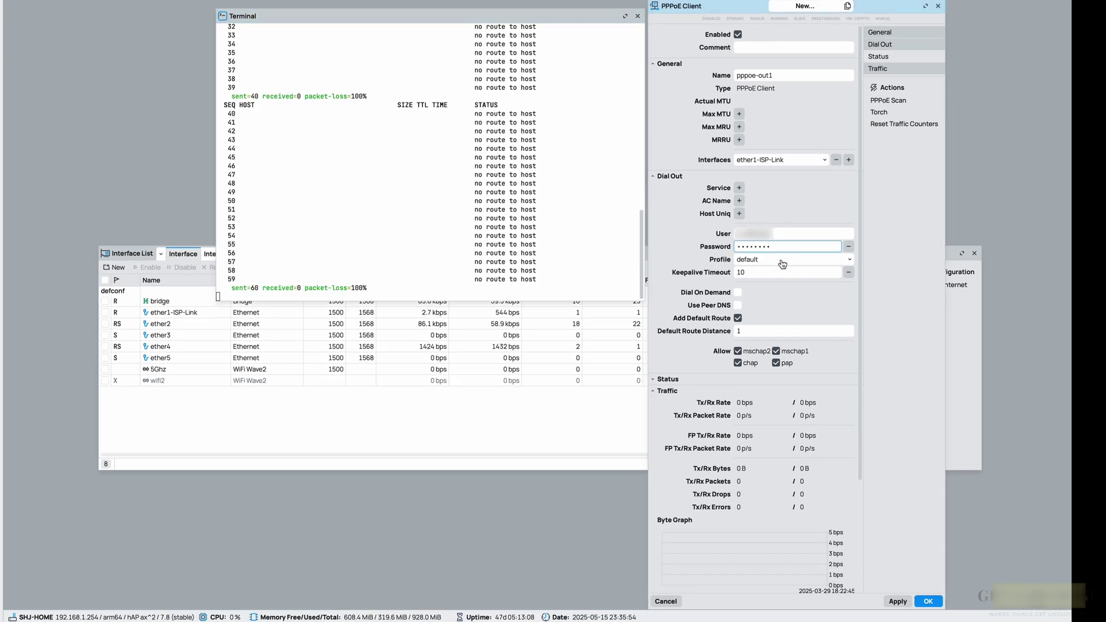
scroll(714, 354, down, 3)
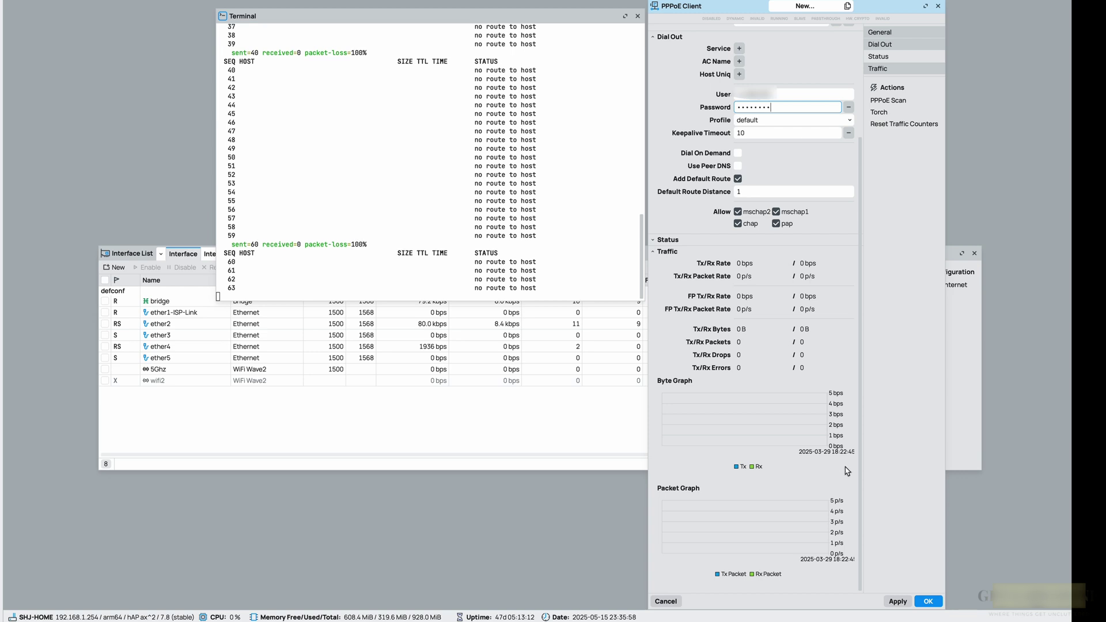
click(897, 601)
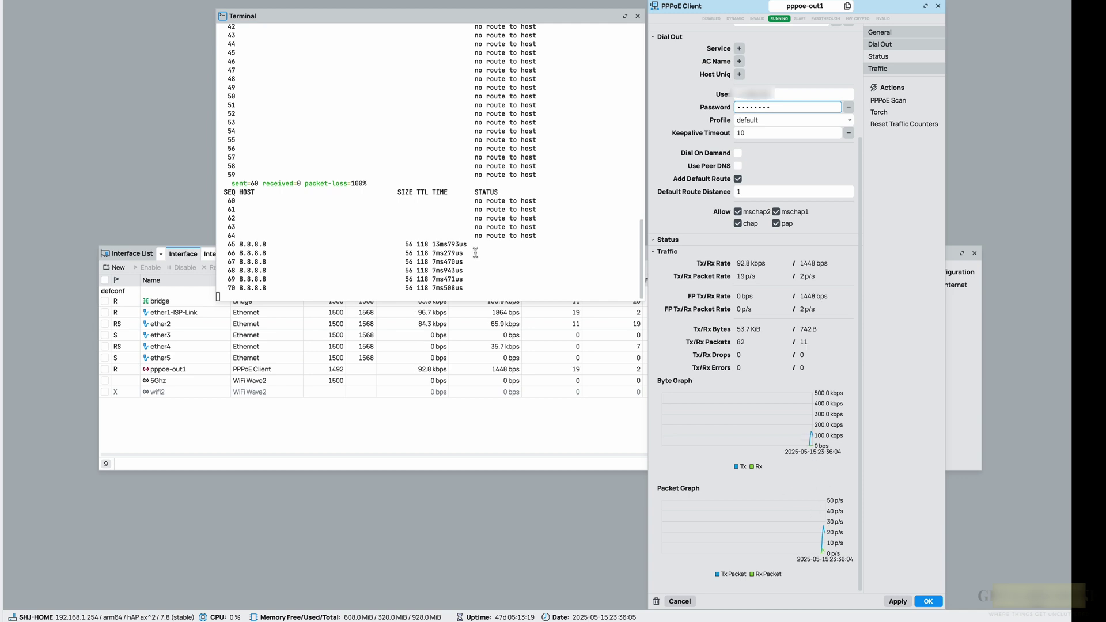
Step: Run ping 8.8.8.8 again and confirm replies are now arriving
drag(421, 236, 450, 257)
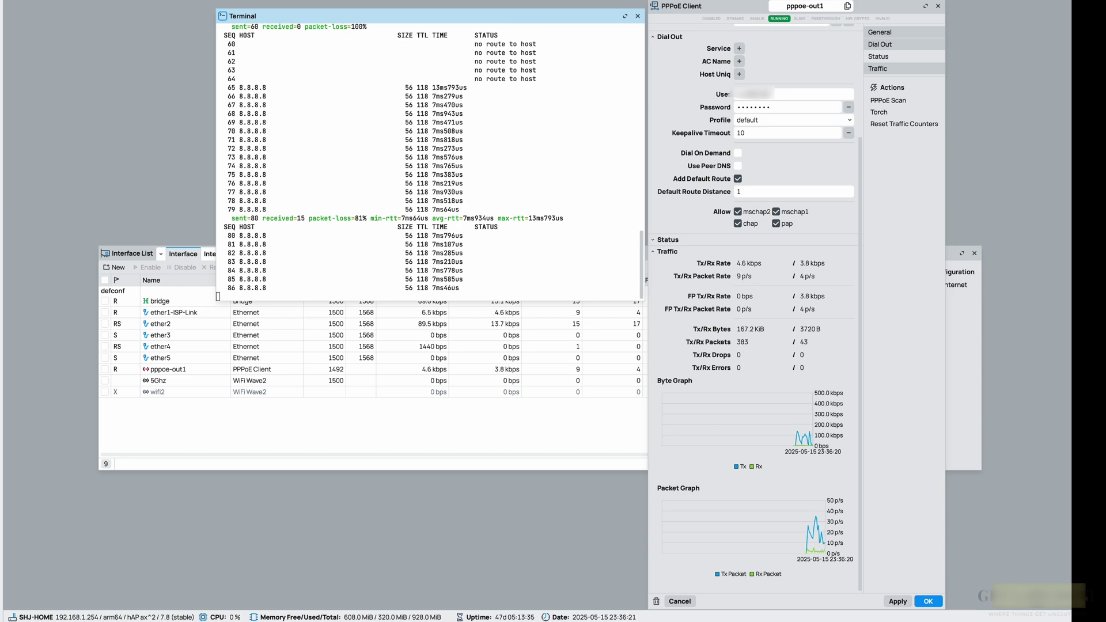
text(ping )
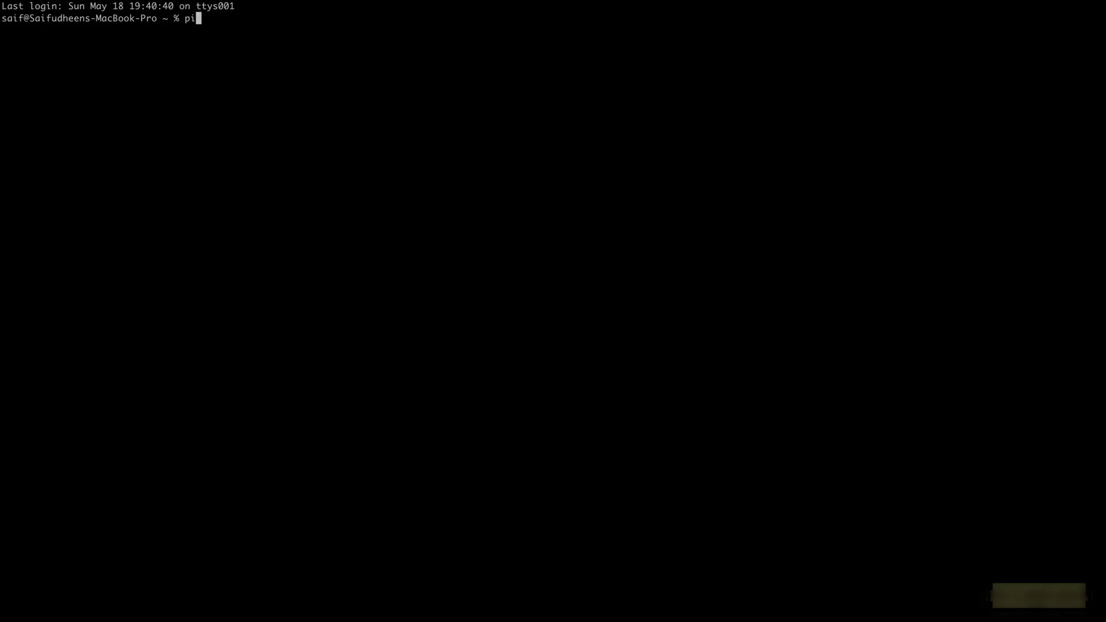
text(8.8.8.8)
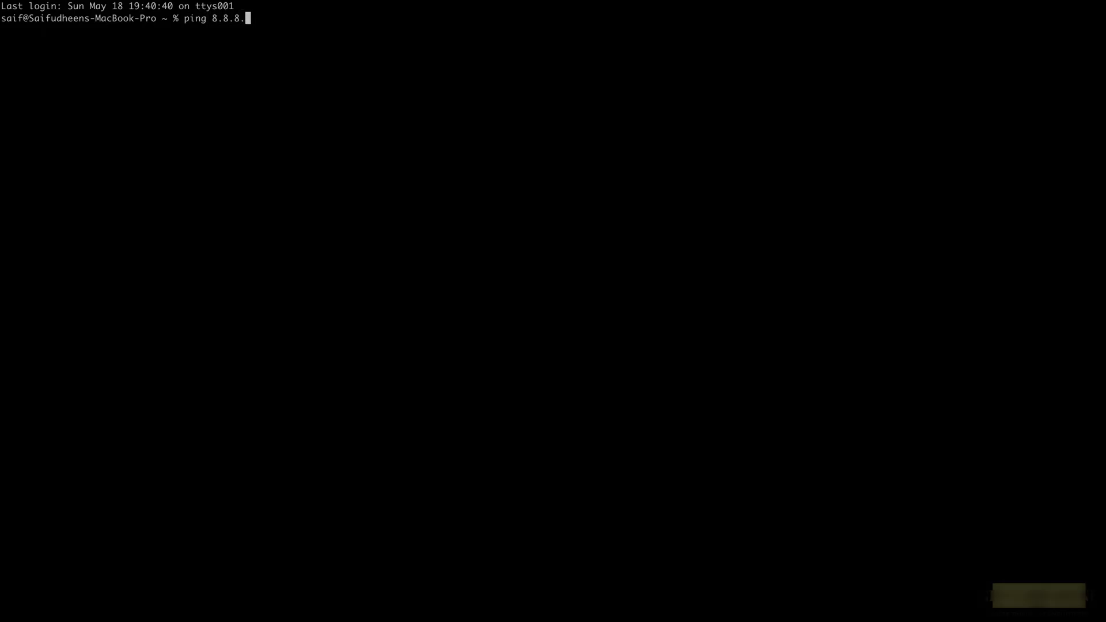
key(Return)
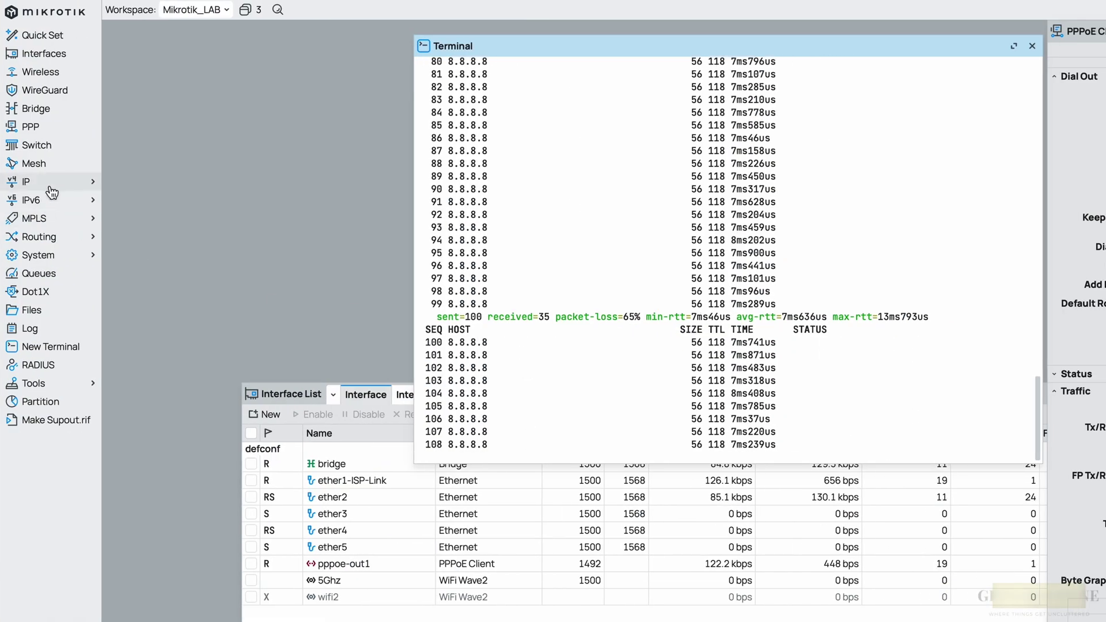
Step: Add a srcnat NAT rule masquerading source 192.168.1.0/24 in IP > Firewall > NAT
click(69, 181)
click(122, 303)
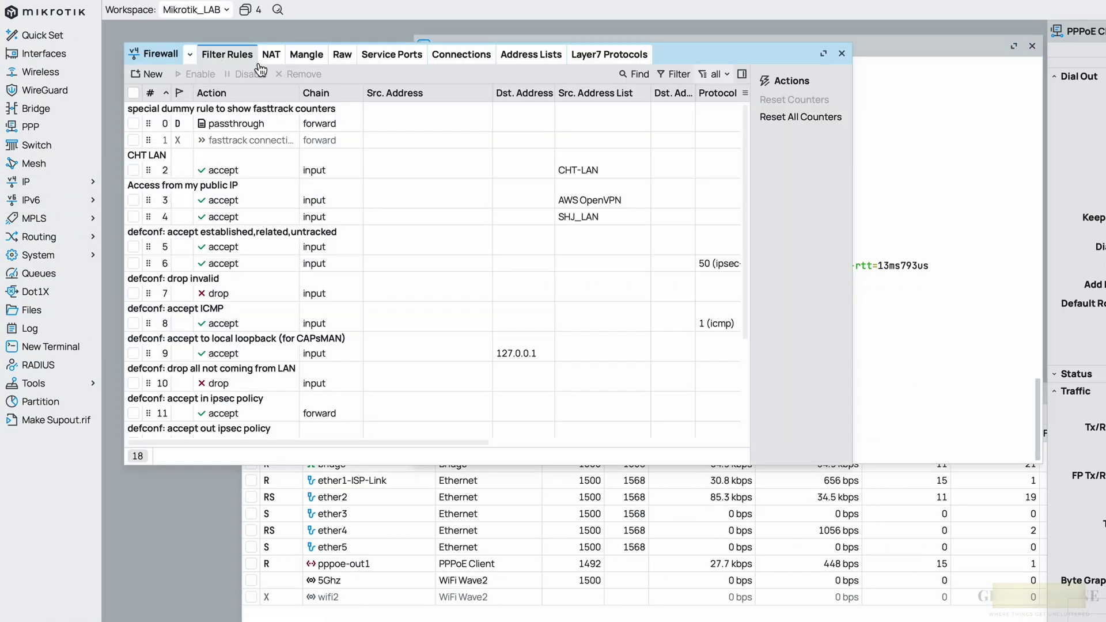
click(271, 54)
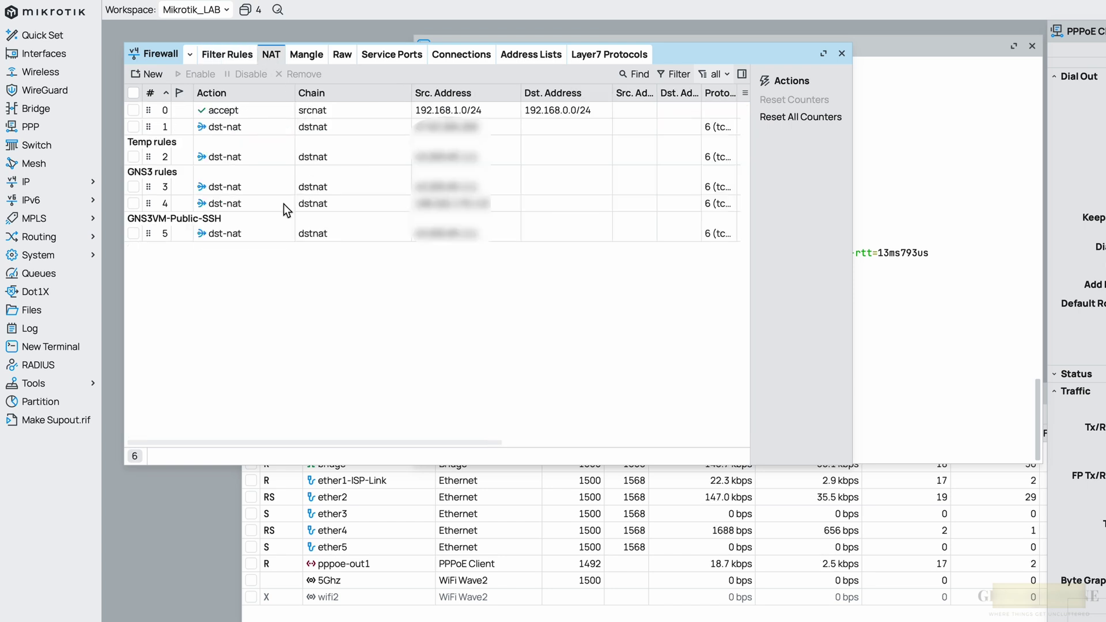
click(148, 73)
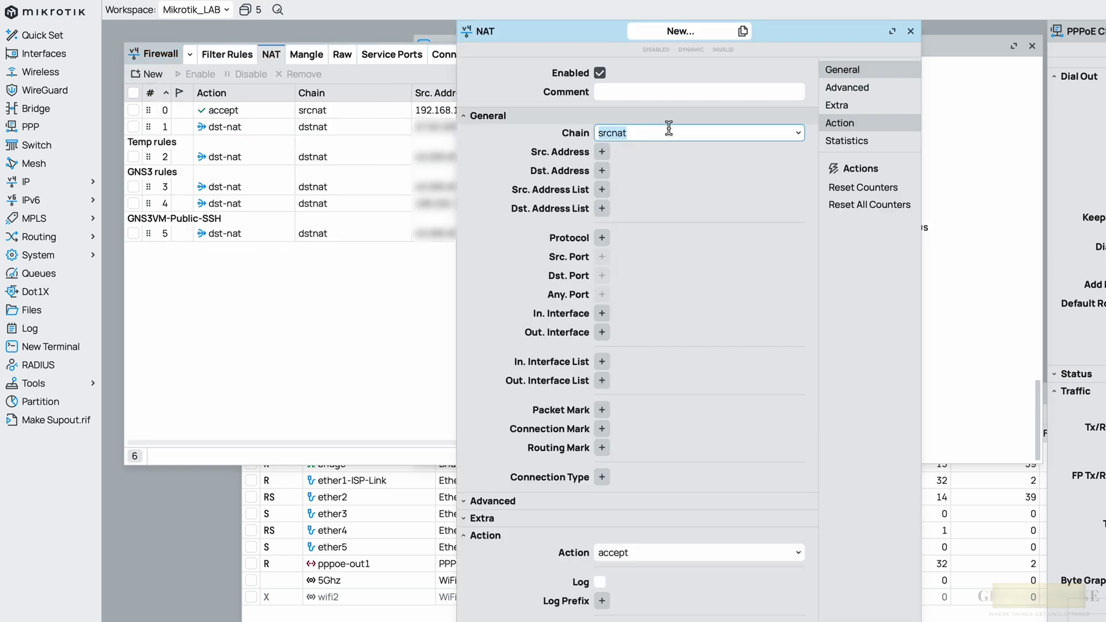
click(602, 152)
text(192.168)
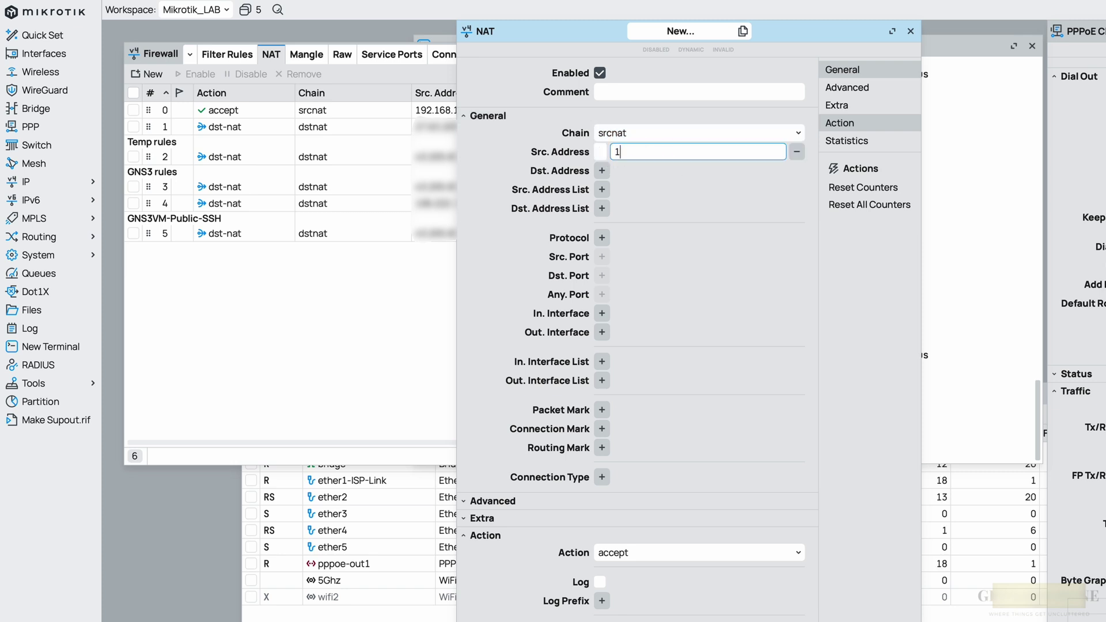
text(.1.0/24)
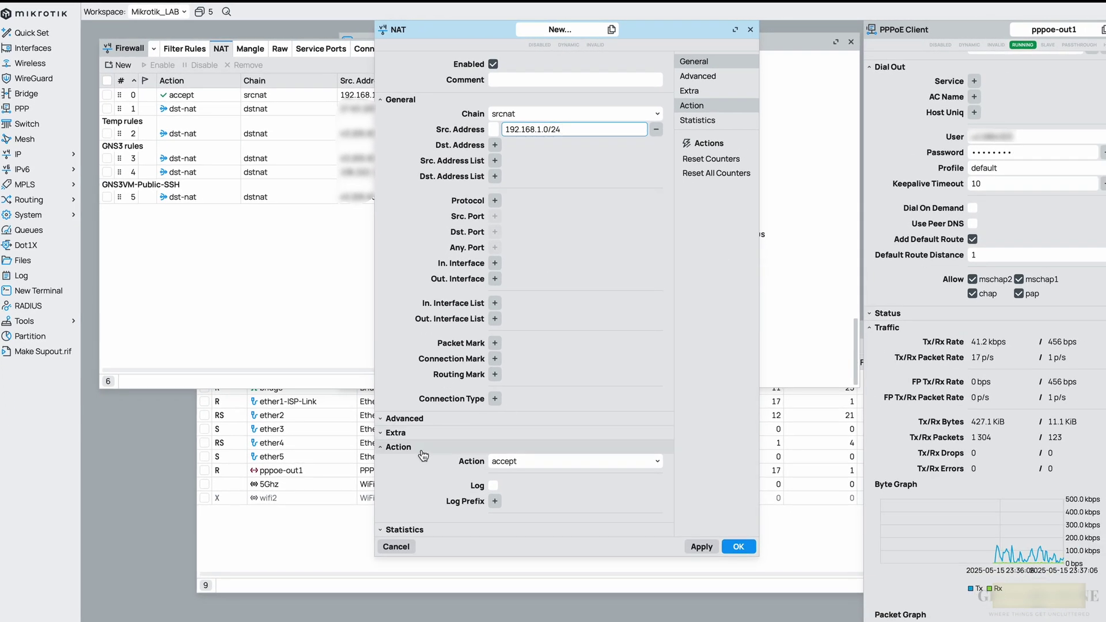
click(653, 464)
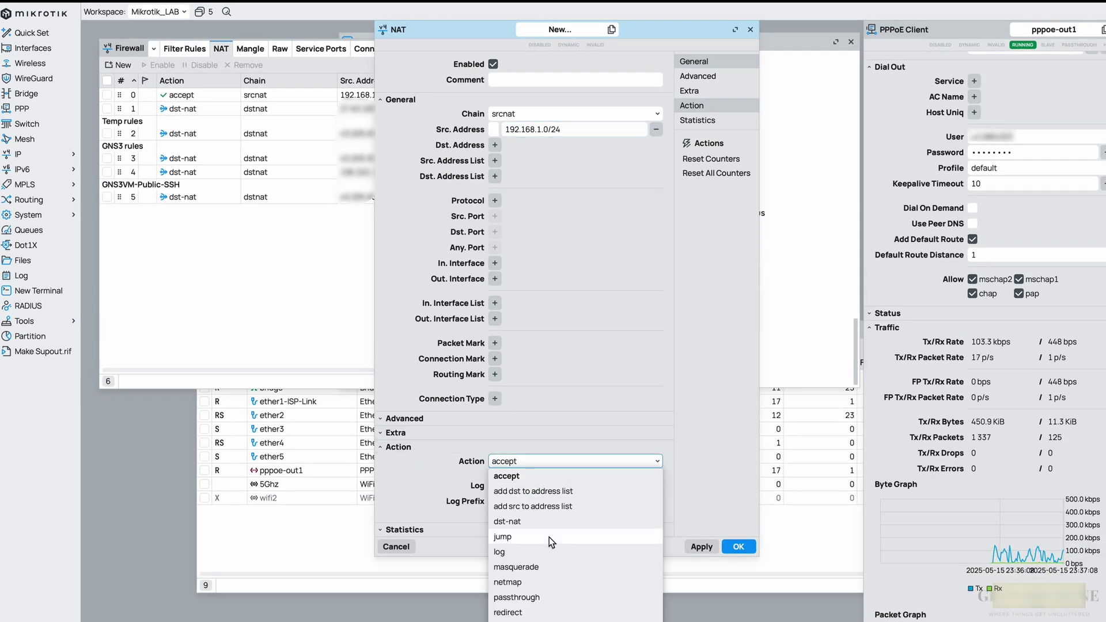
click(550, 567)
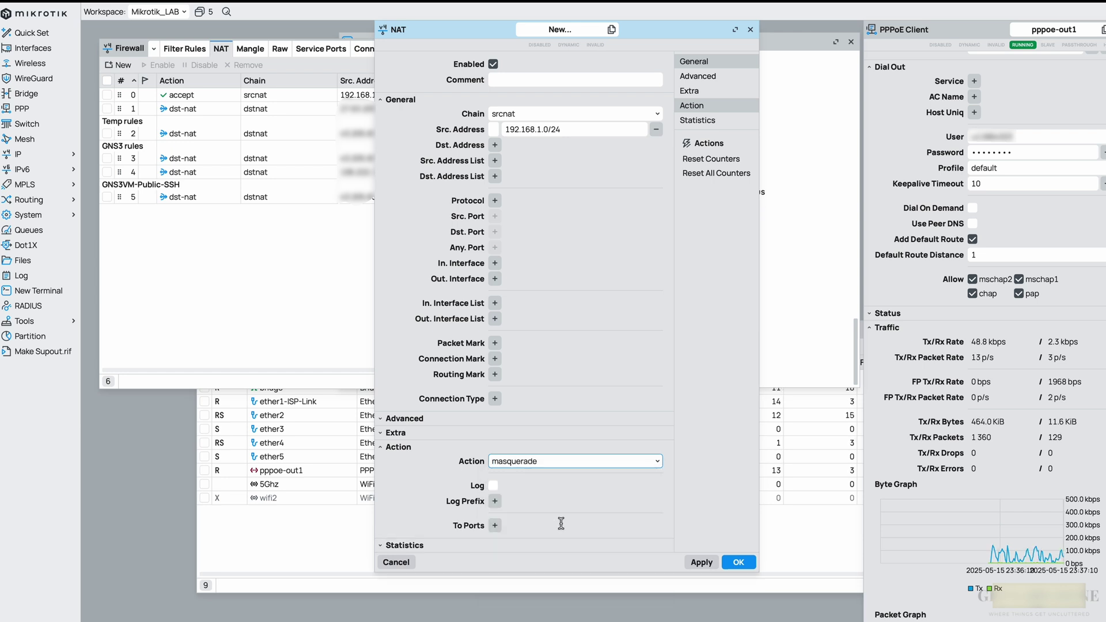
click(739, 563)
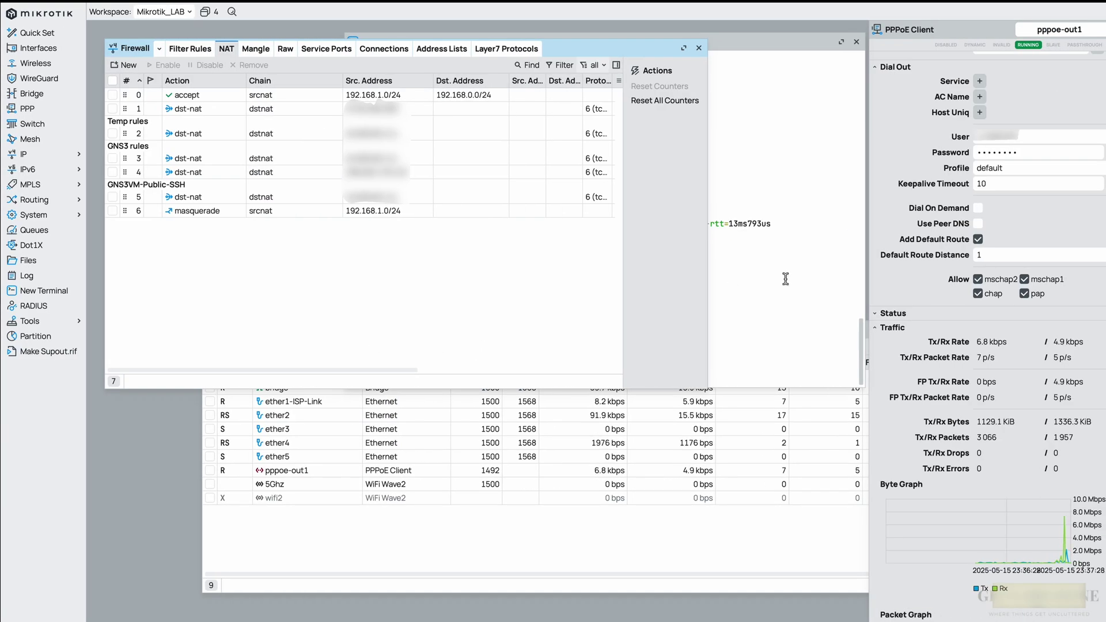
Step: Rerun ping 8.8.8.8 in the terminal to confirm internet access
click(785, 279)
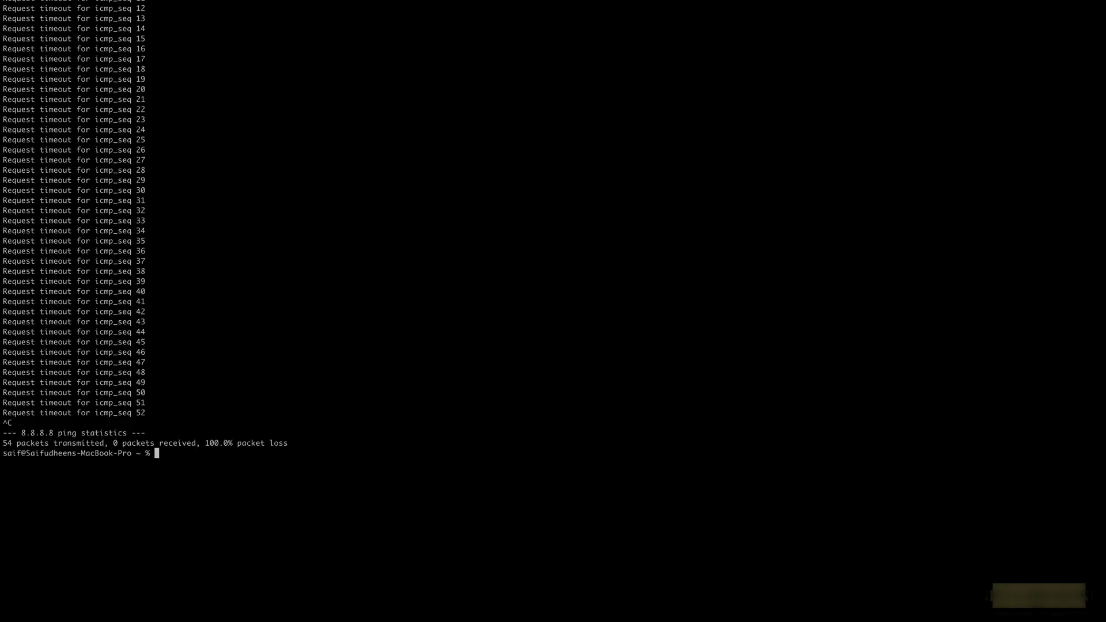
key(Up)
key(Return)
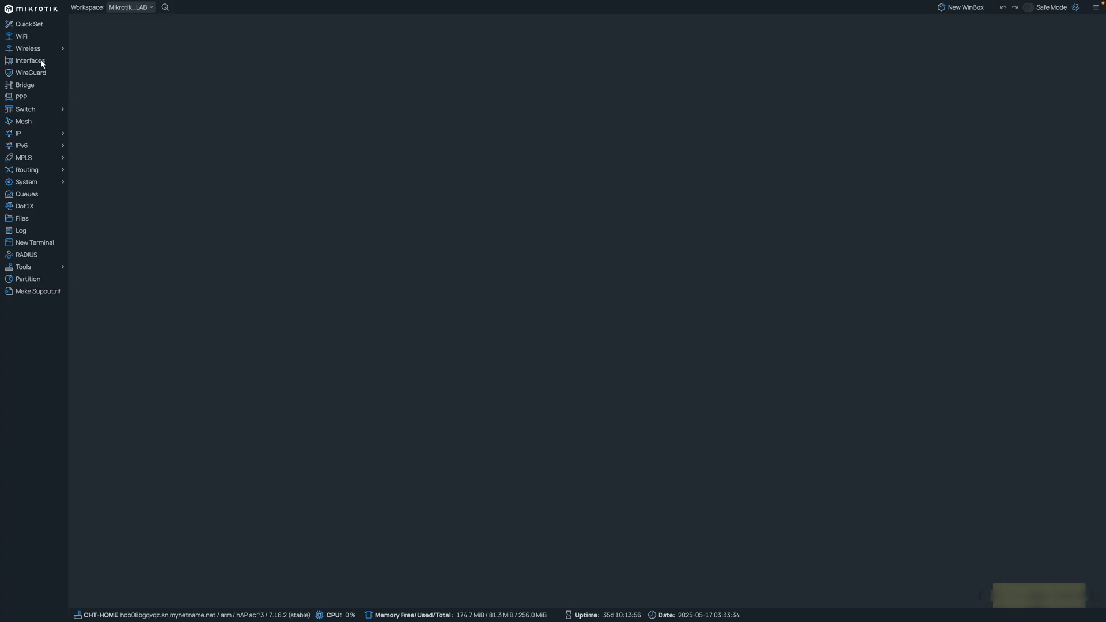
Step: On the hAP ac^3, check the isp_pppoe address and select ISP_VLAN_796 in the interface list
click(30, 61)
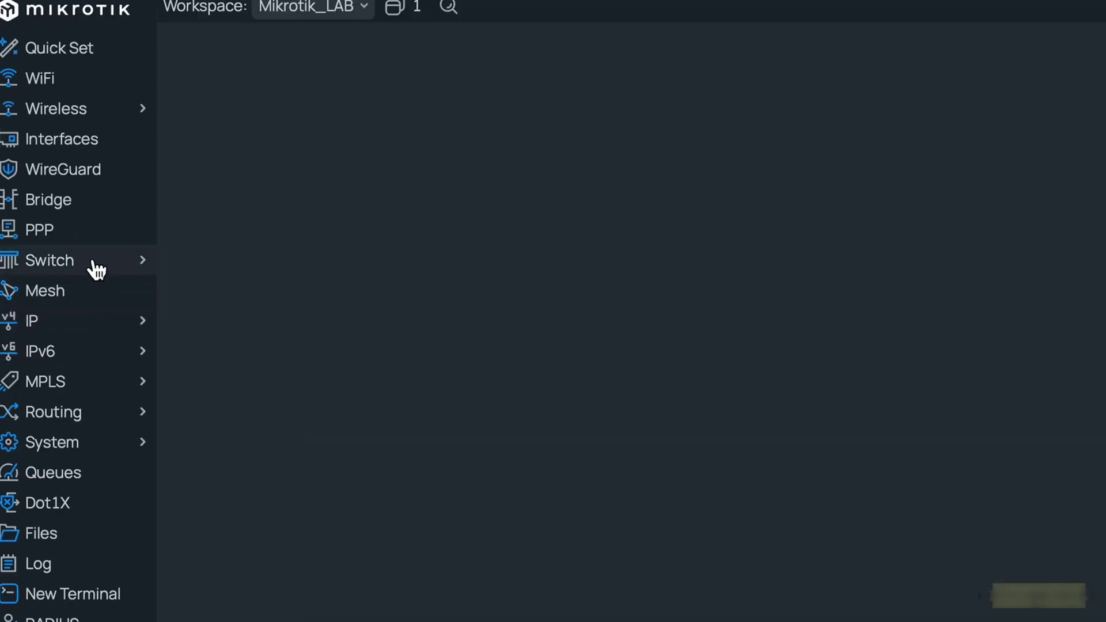
mouse_move(88, 323)
click(254, 366)
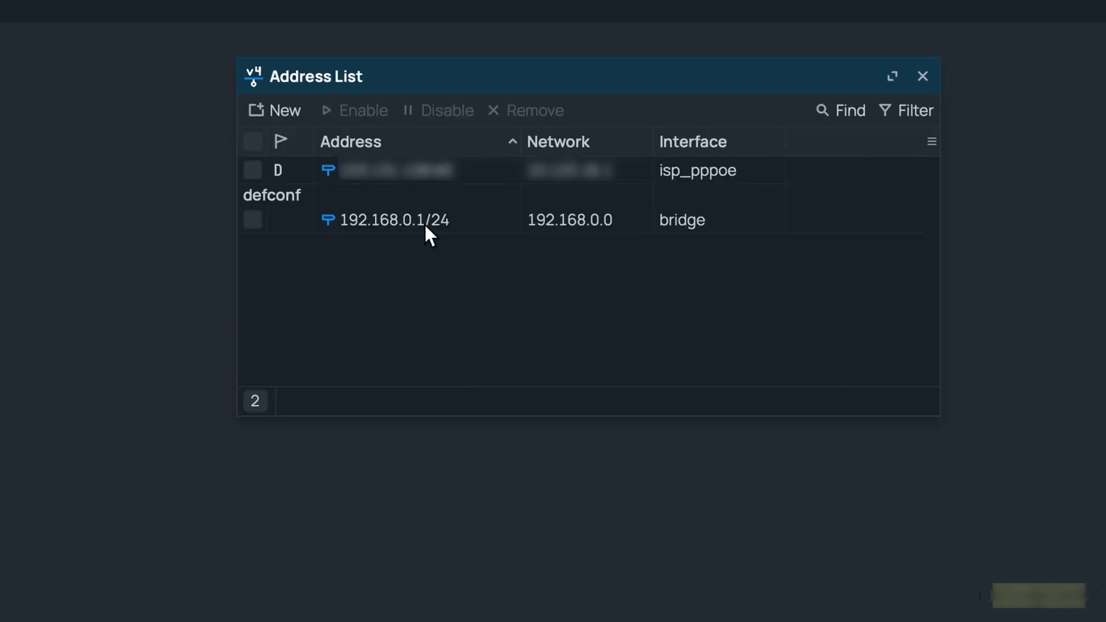
click(922, 77)
click(125, 230)
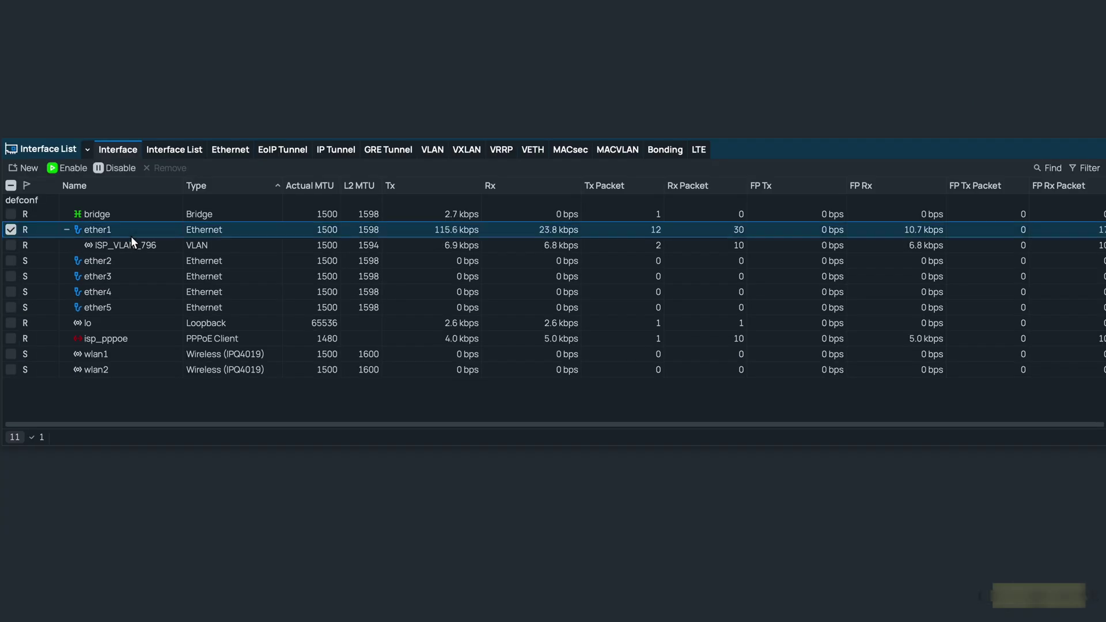
click(123, 246)
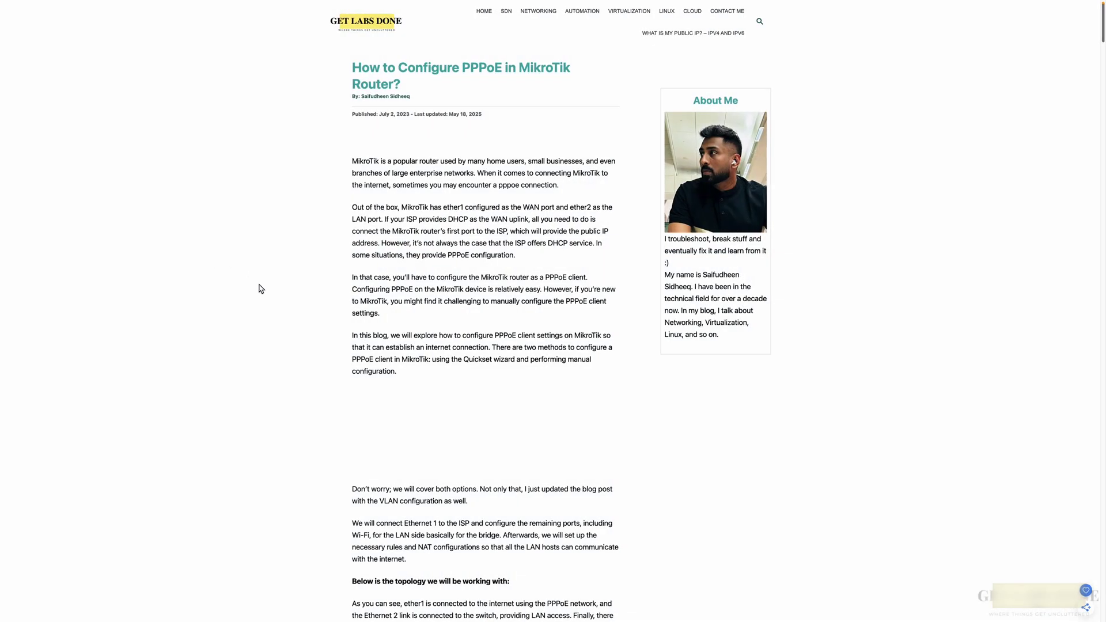
Step: Jump to 'Setup PPPoE with VLAN on MikroTik Router' via the blog's table of contents
scroll(260, 288, down, 15)
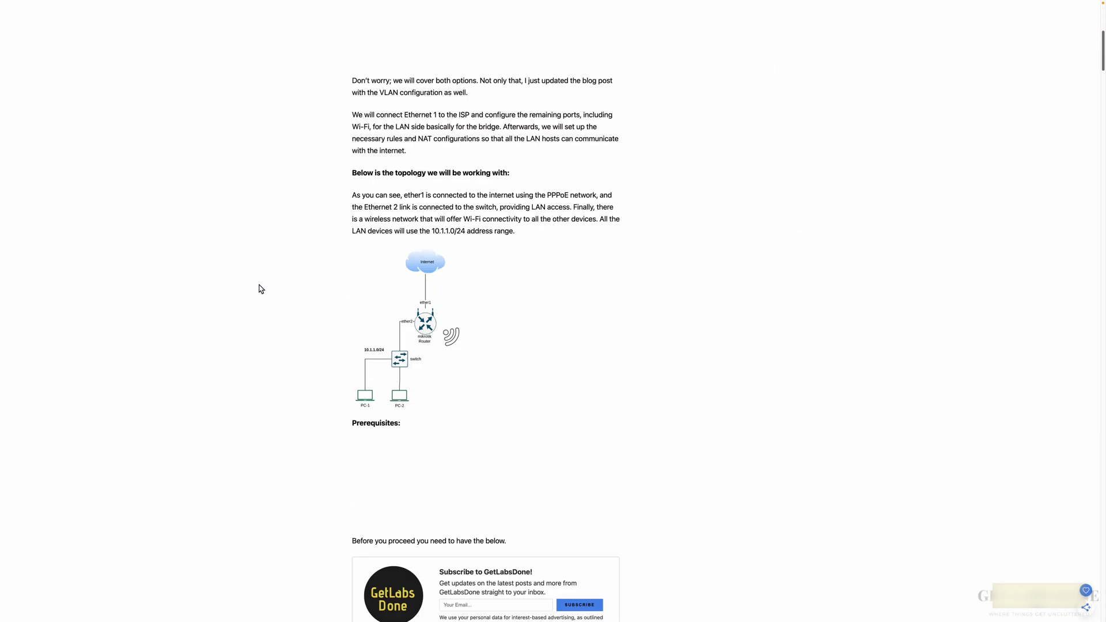
scroll(260, 288, down, 2)
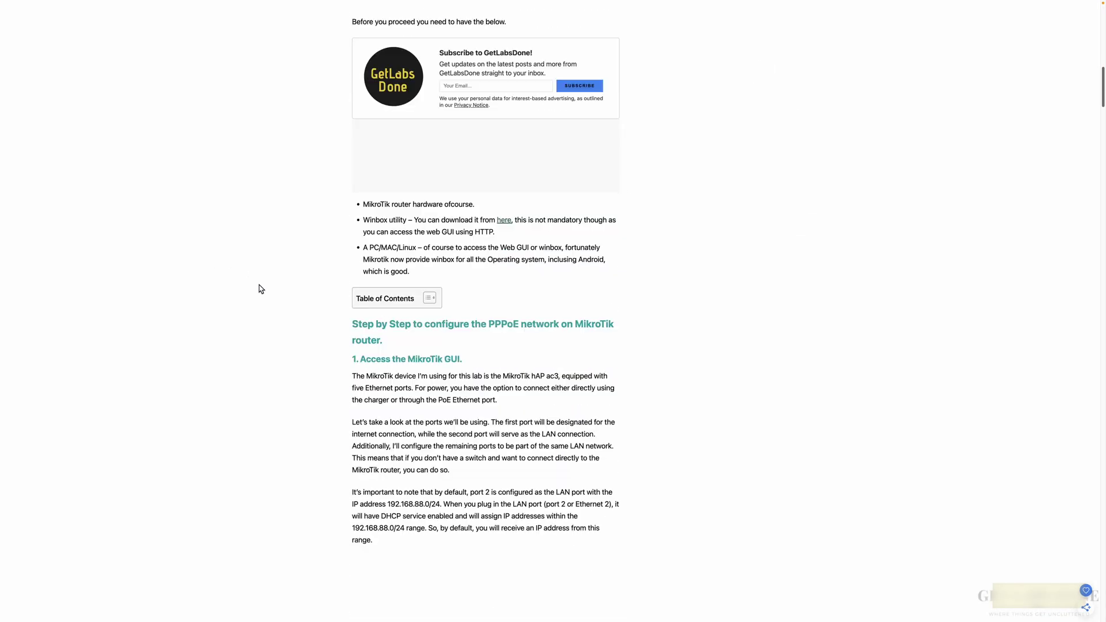
click(429, 299)
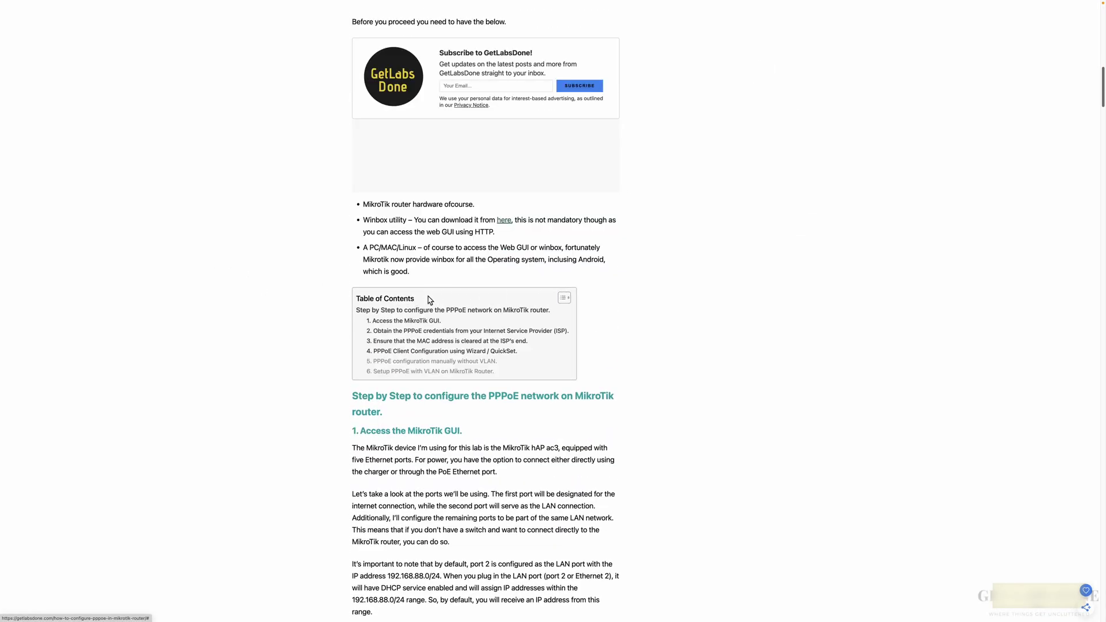
click(425, 372)
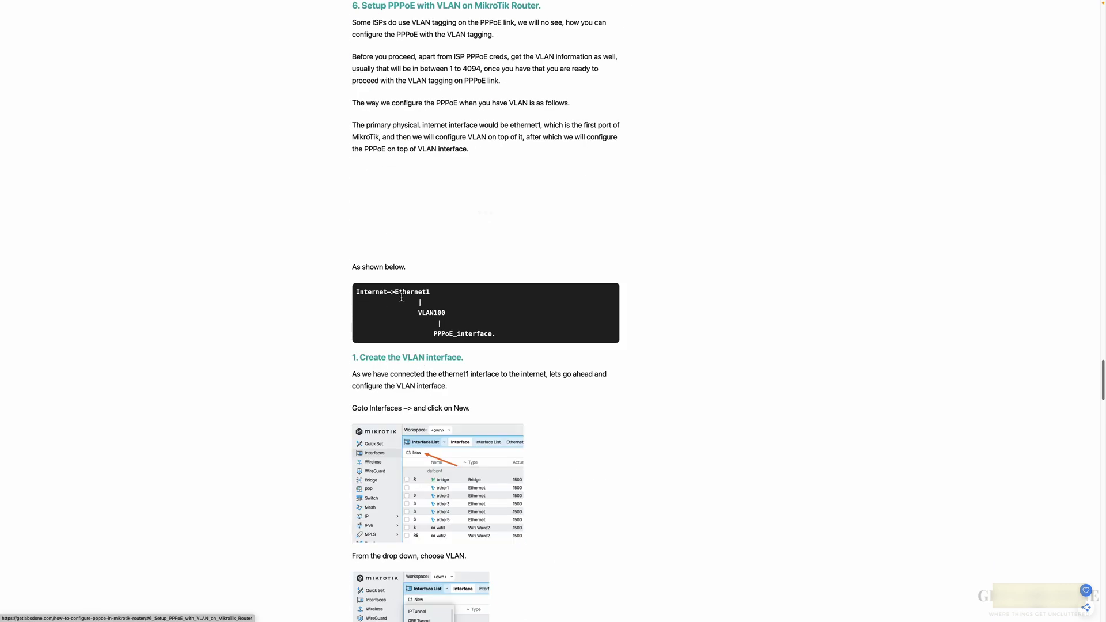
Step: Highlight the Ethernet1, PPPoE_interface and VLAN100 lines in the diagram
drag(399, 292, 459, 321)
drag(439, 335, 489, 339)
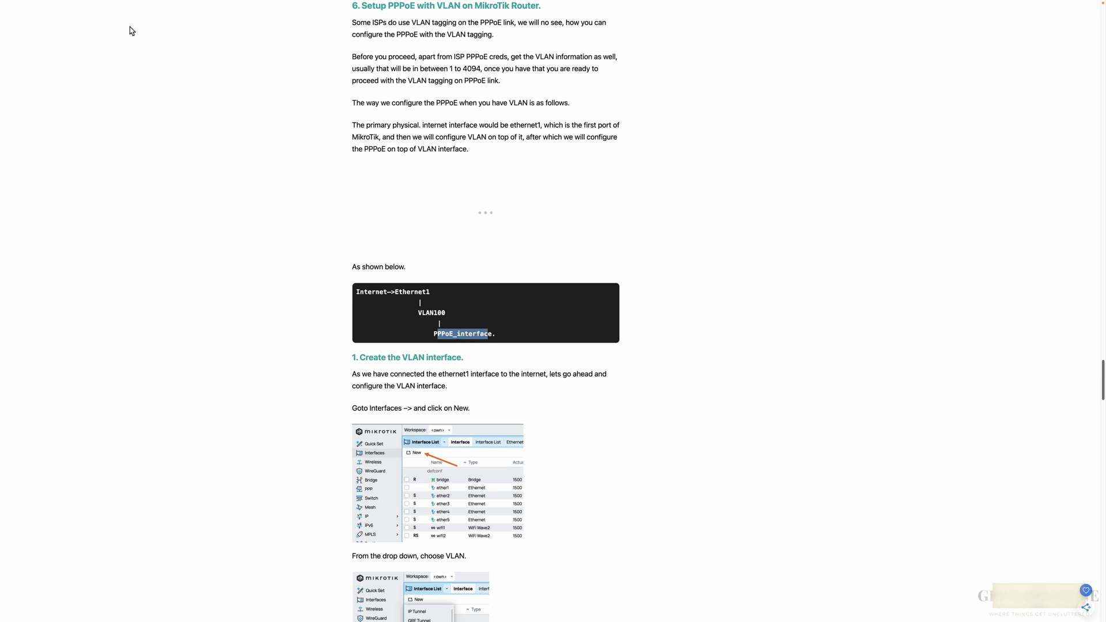
drag(421, 313, 460, 320)
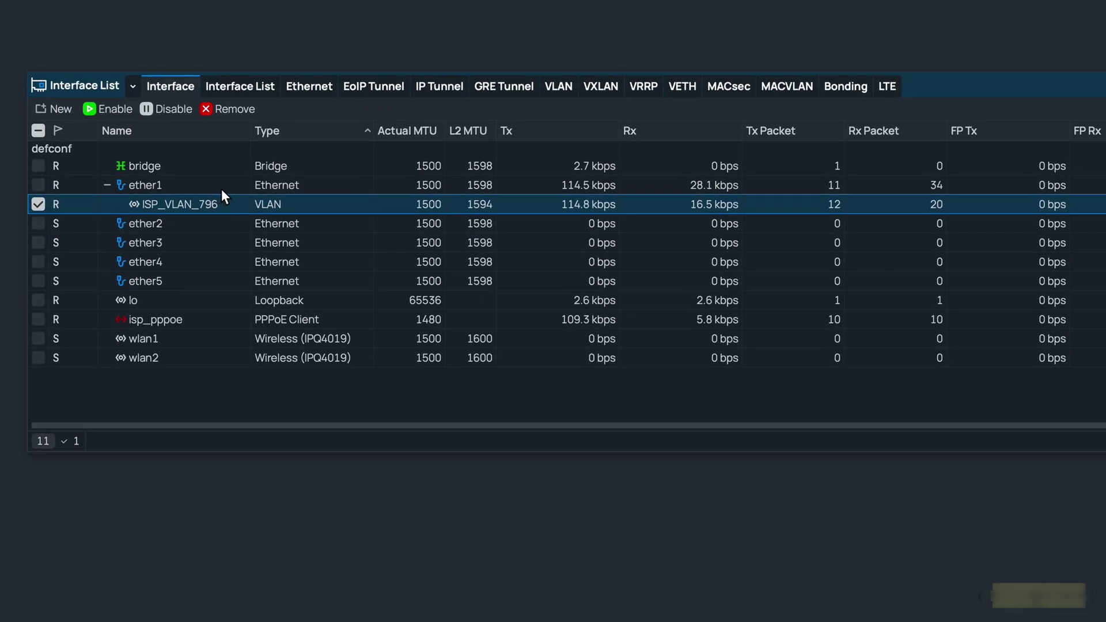
Step: Start a new VLAN interface and name it ISP_vlan_50
click(193, 323)
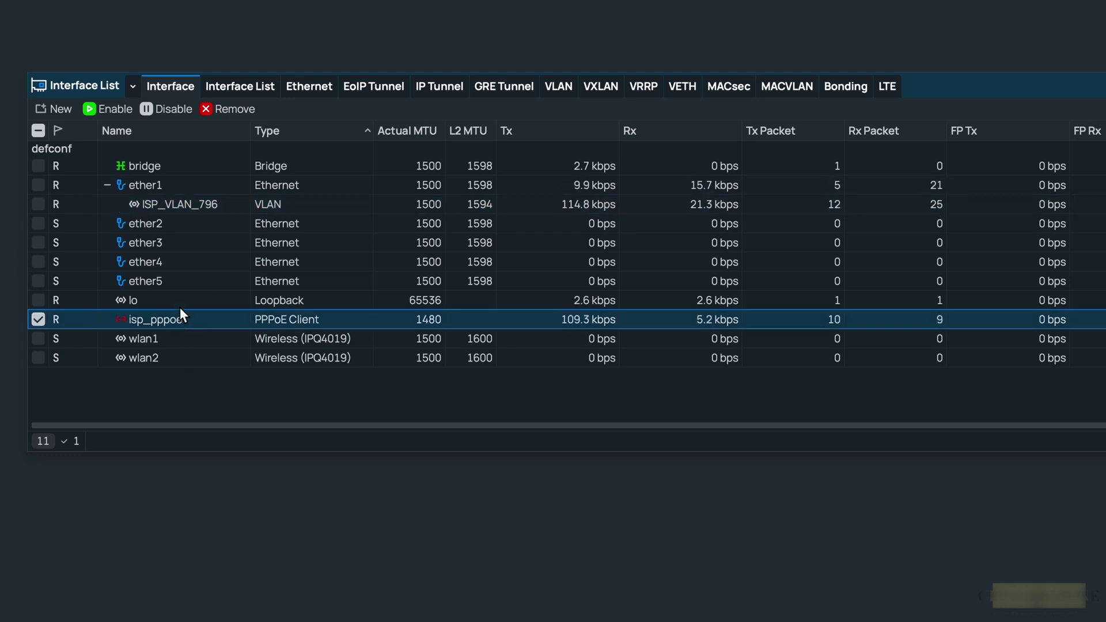
click(185, 181)
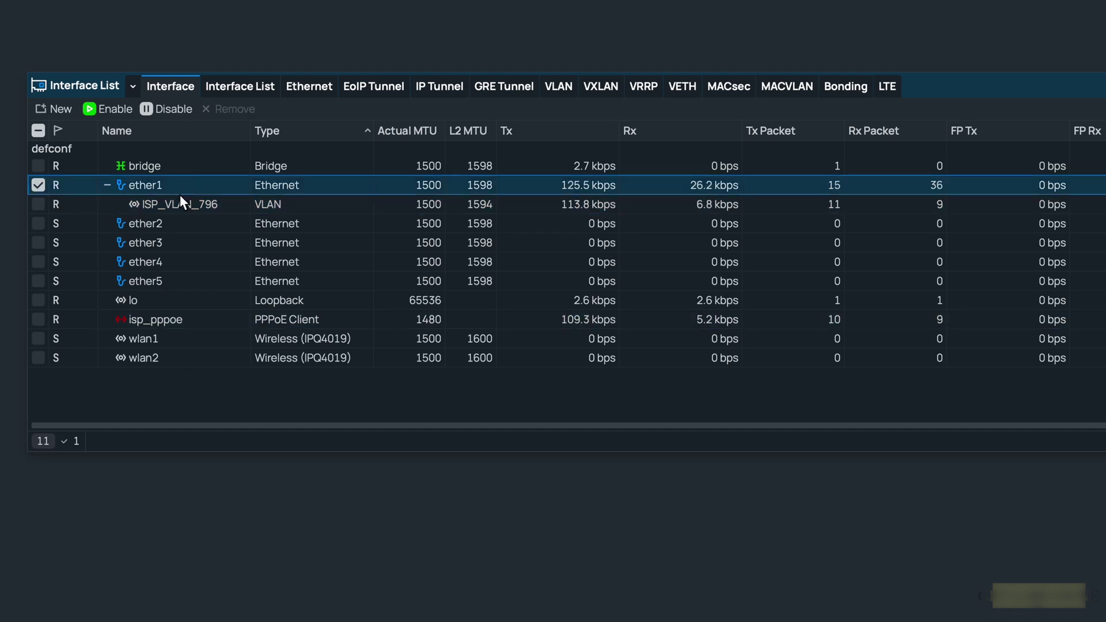
click(61, 109)
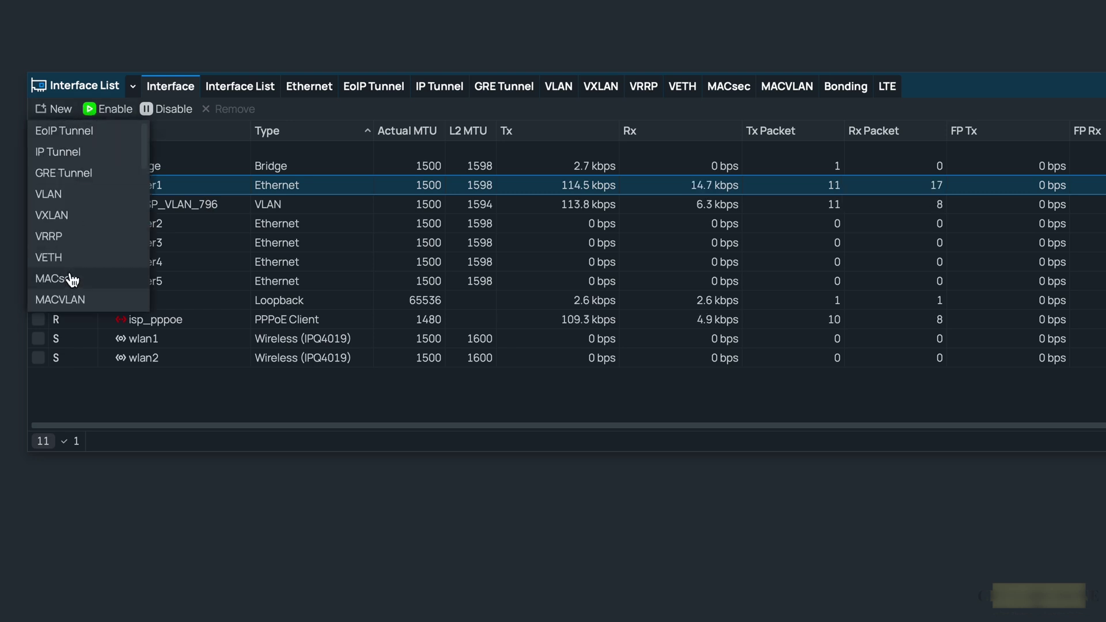
click(69, 194)
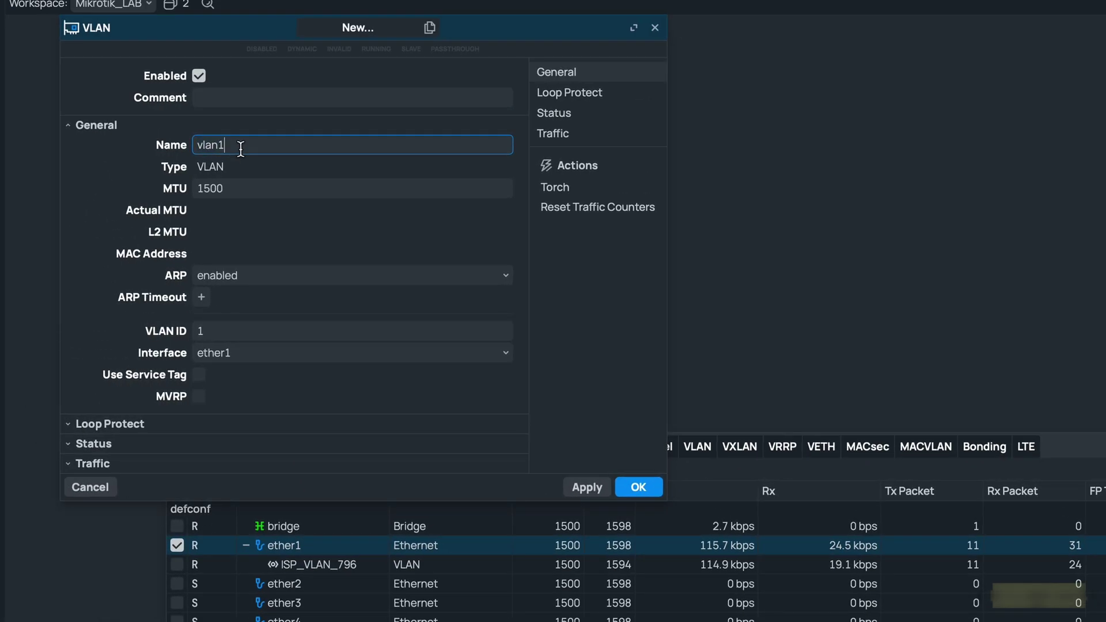
text(_50)
key(Left)
key(Left)
key(Left)
key(BackSpace)
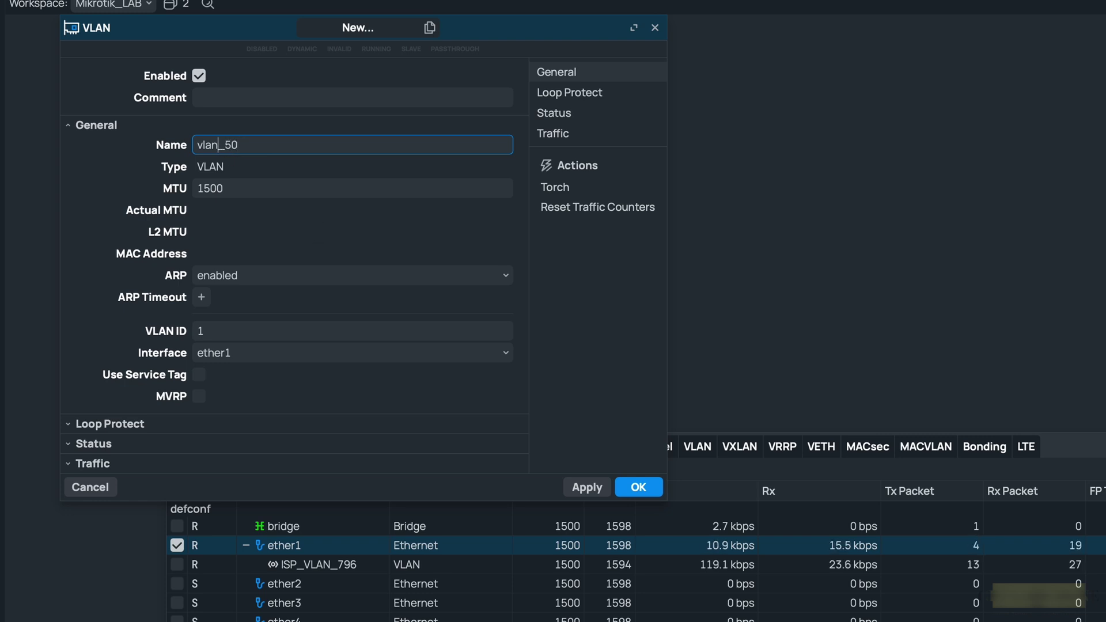
key(Delete)
key(Home)
text(ISP_)
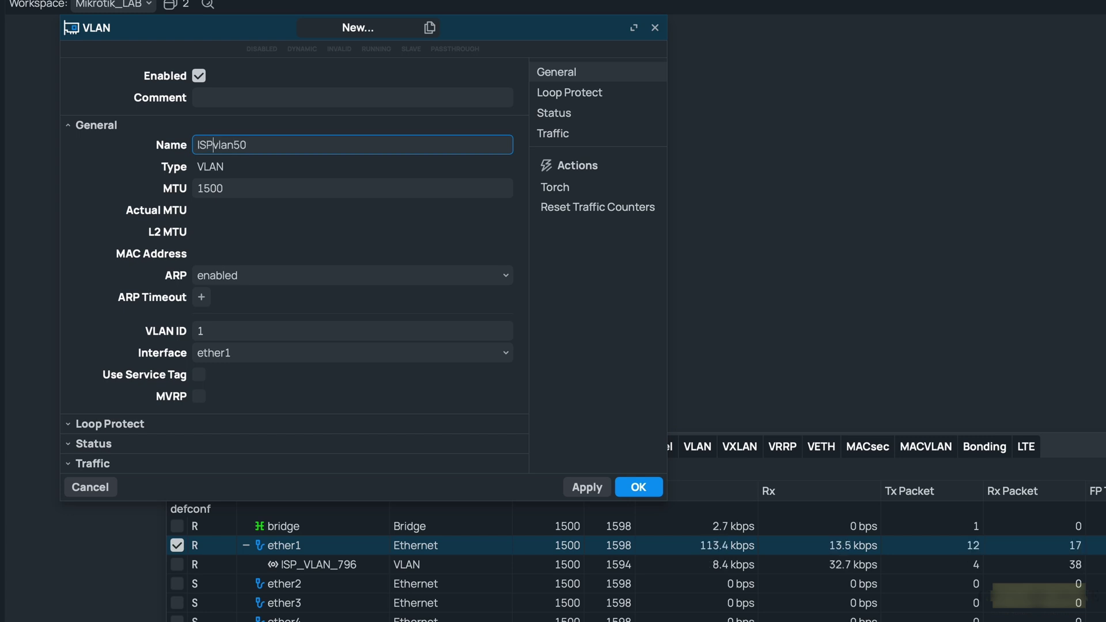
click(248, 145)
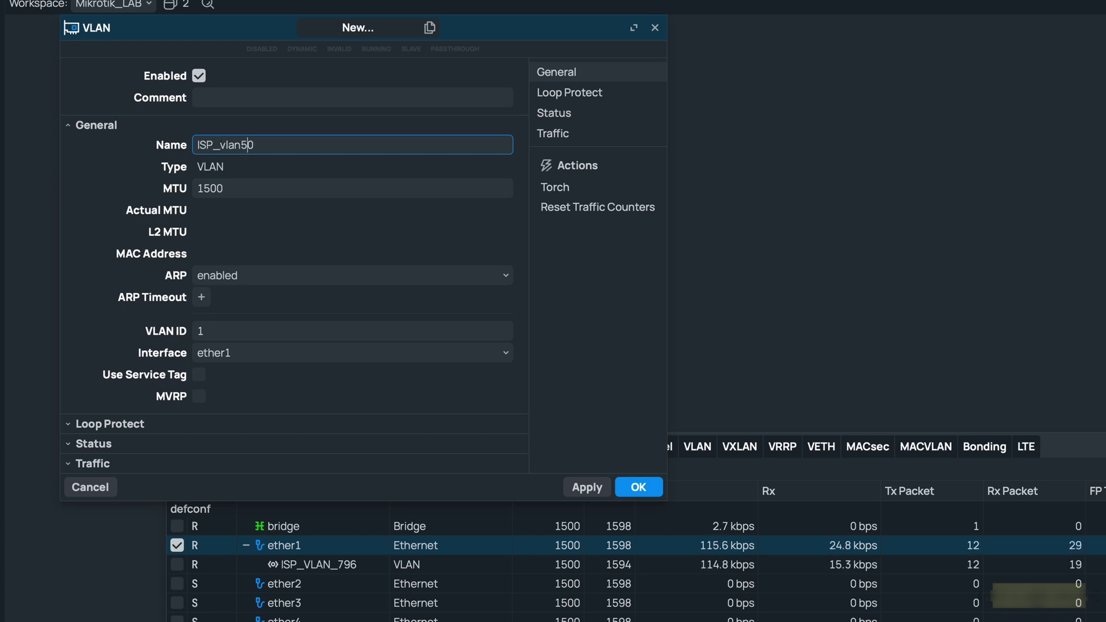
text(_)
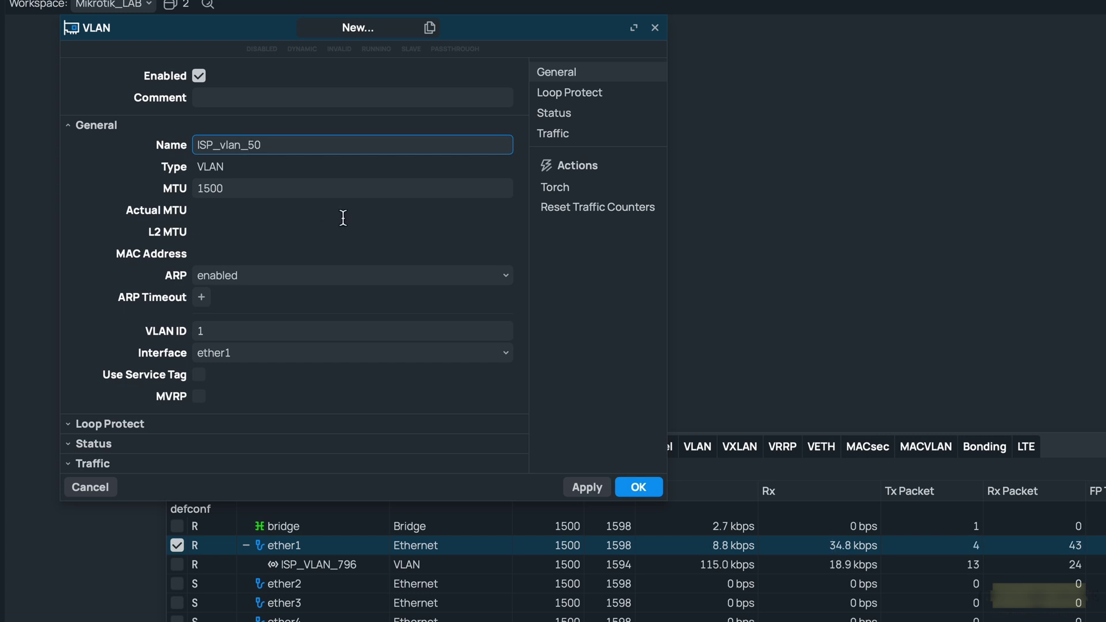
Step: Set VLAN ID 50 on parent interface ether1 and save the VLAN
click(212, 336)
text(50)
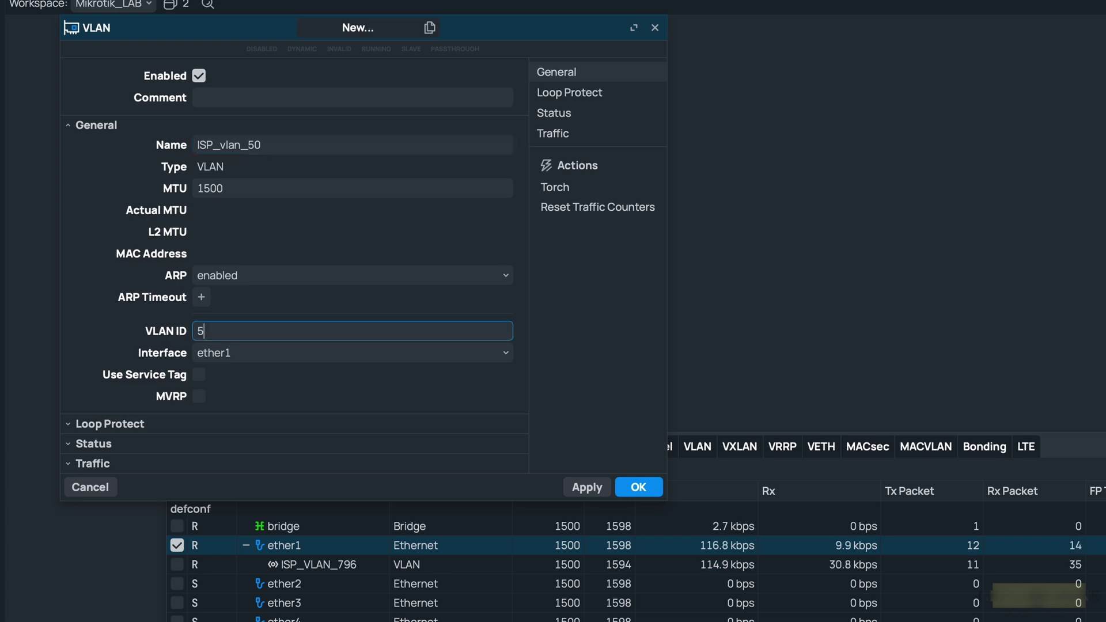
click(271, 357)
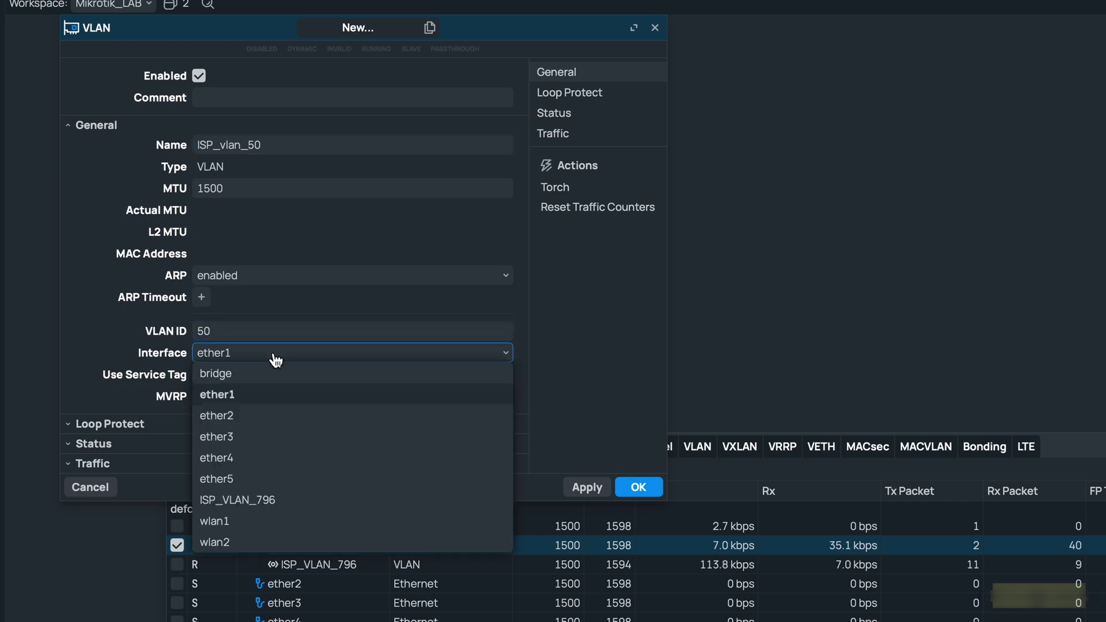
click(284, 393)
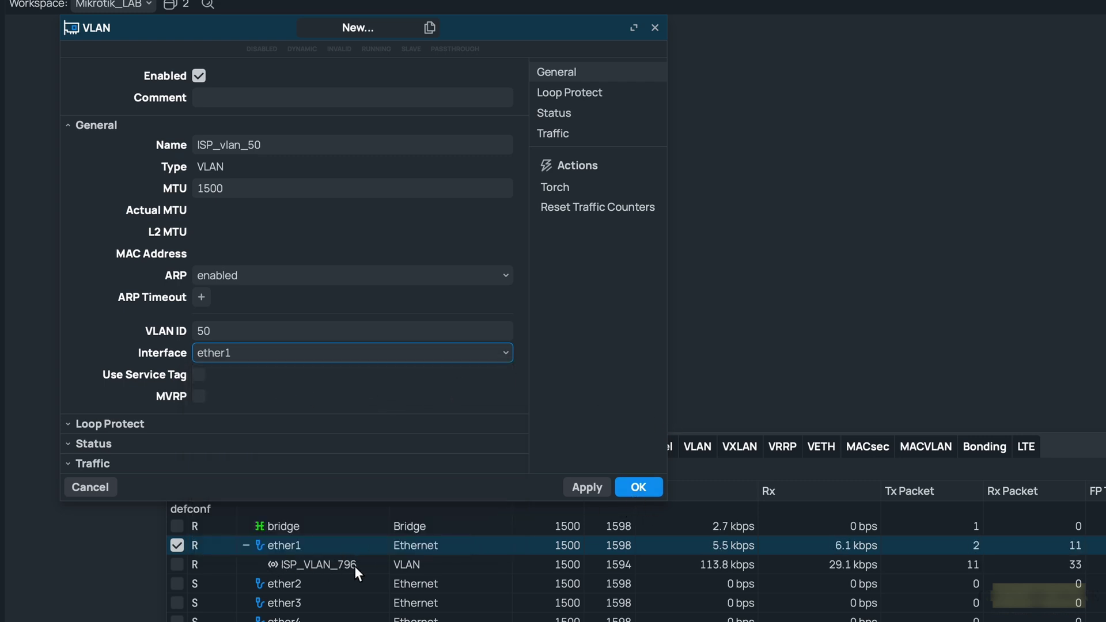
click(640, 488)
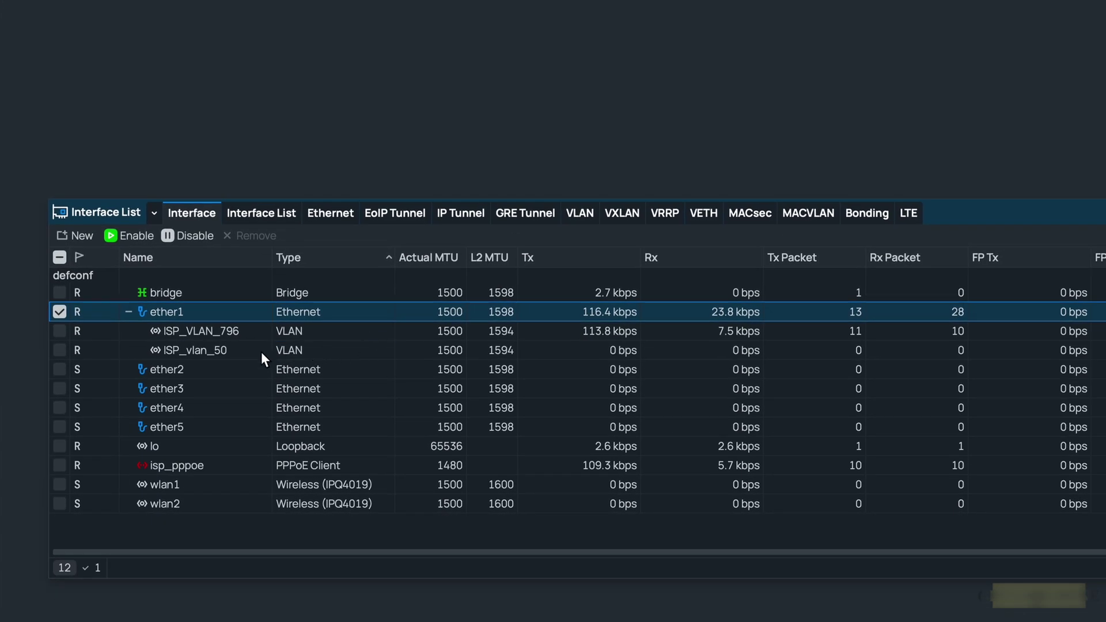
Step: Start a new PPPoE client on ISP_vlan_50 and expand its Dial Out user settings
click(230, 348)
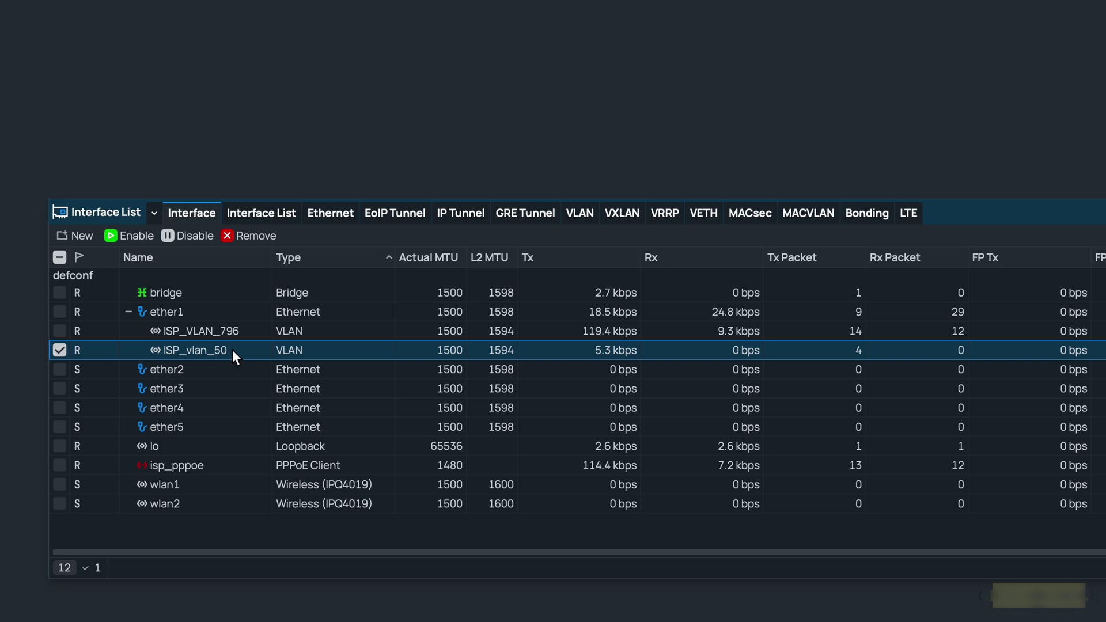
click(91, 239)
scroll(111, 305, down, 5)
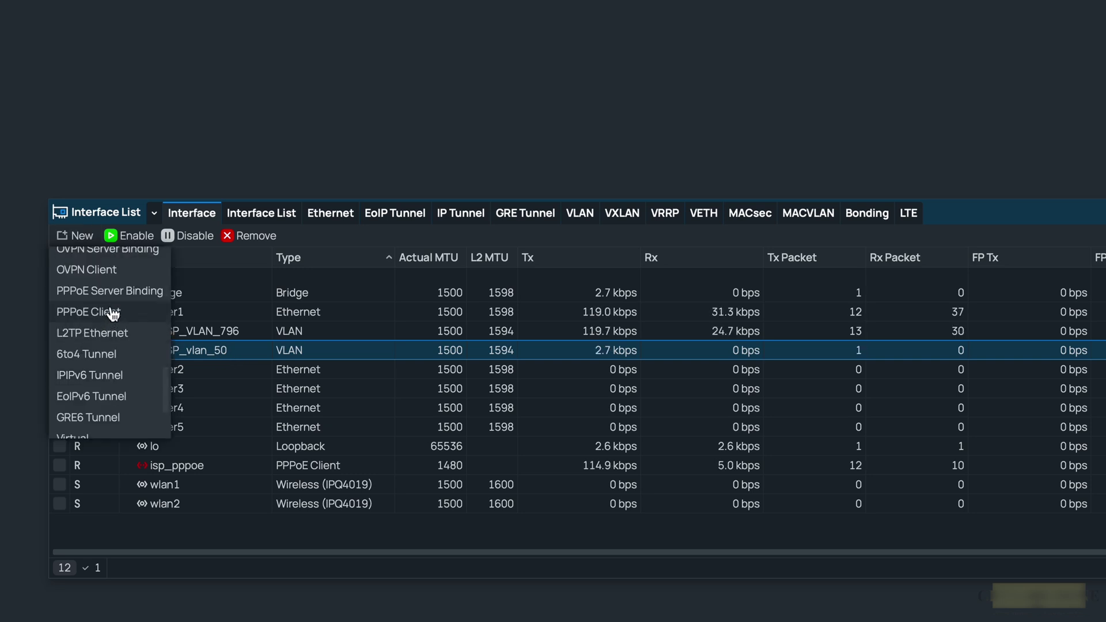
click(112, 311)
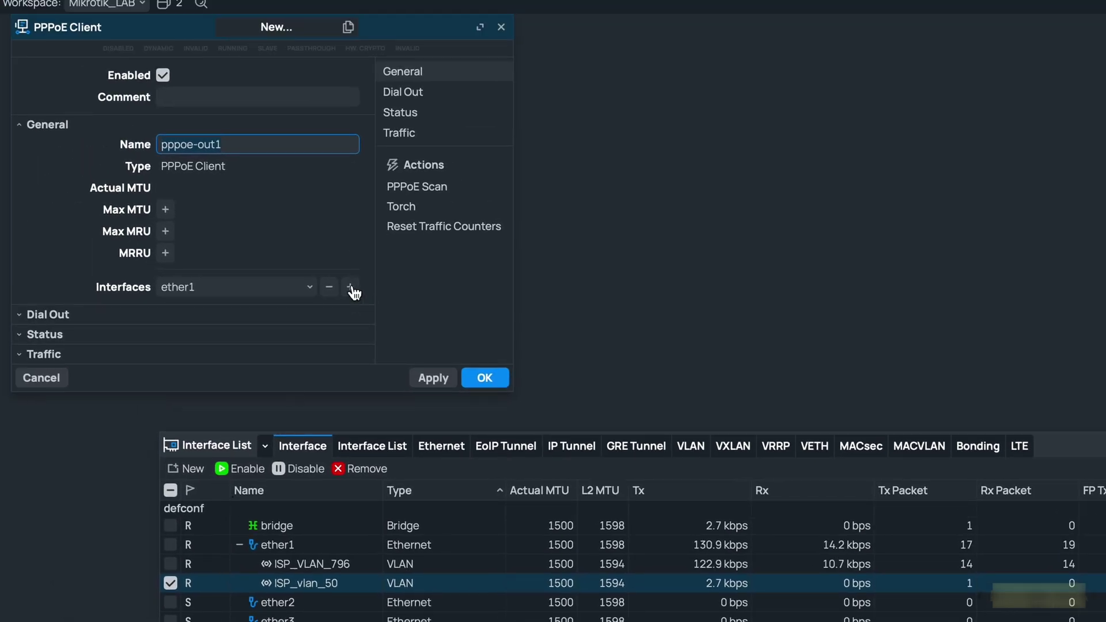
click(278, 288)
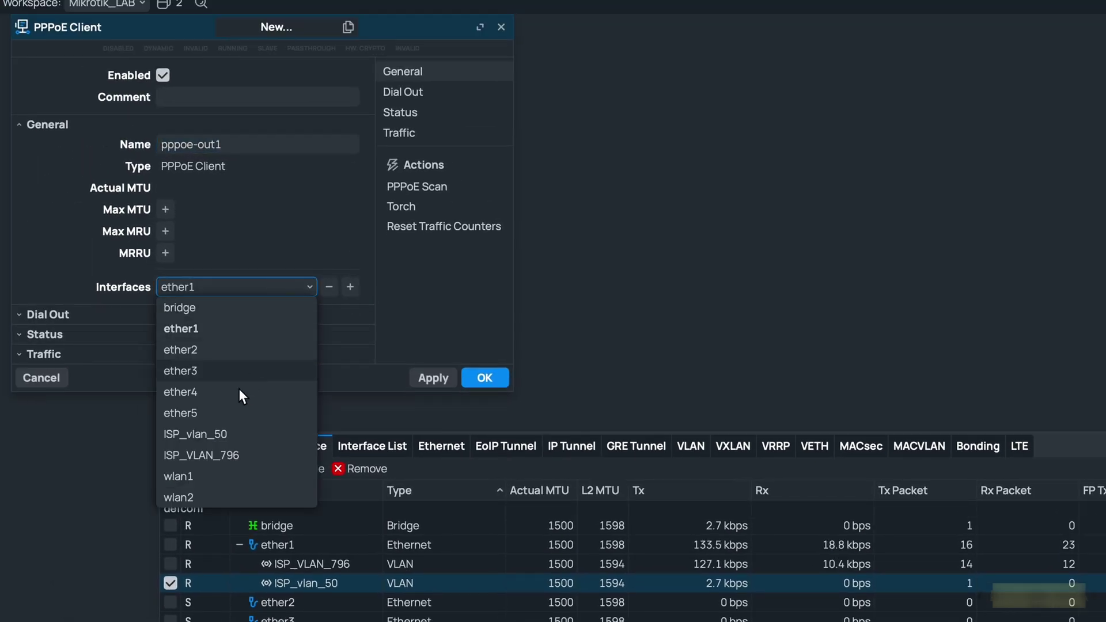
click(209, 433)
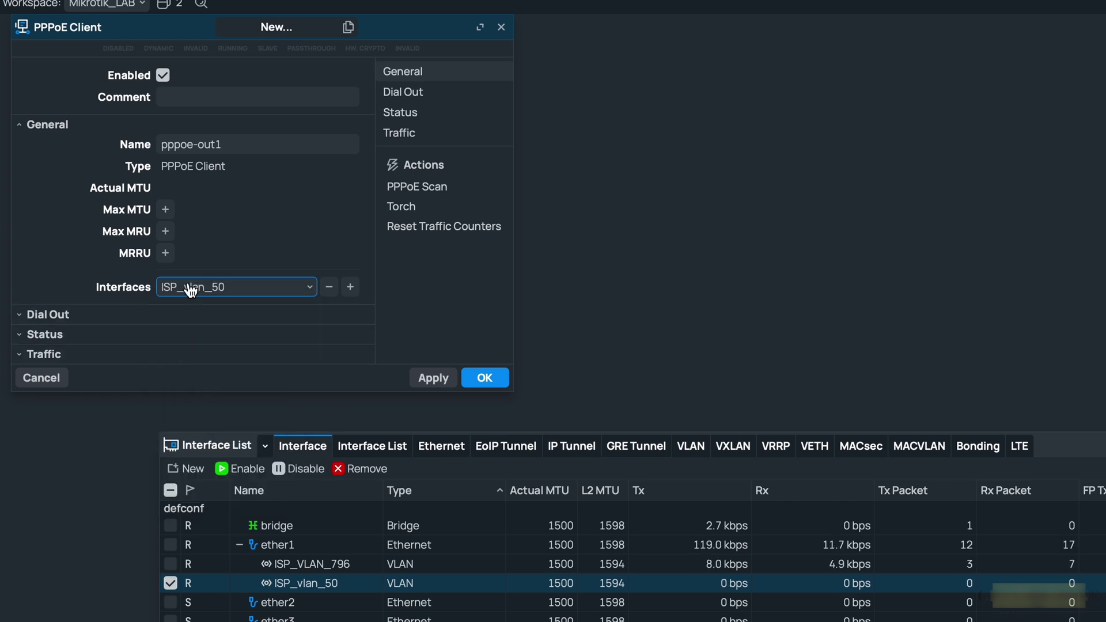
click(145, 323)
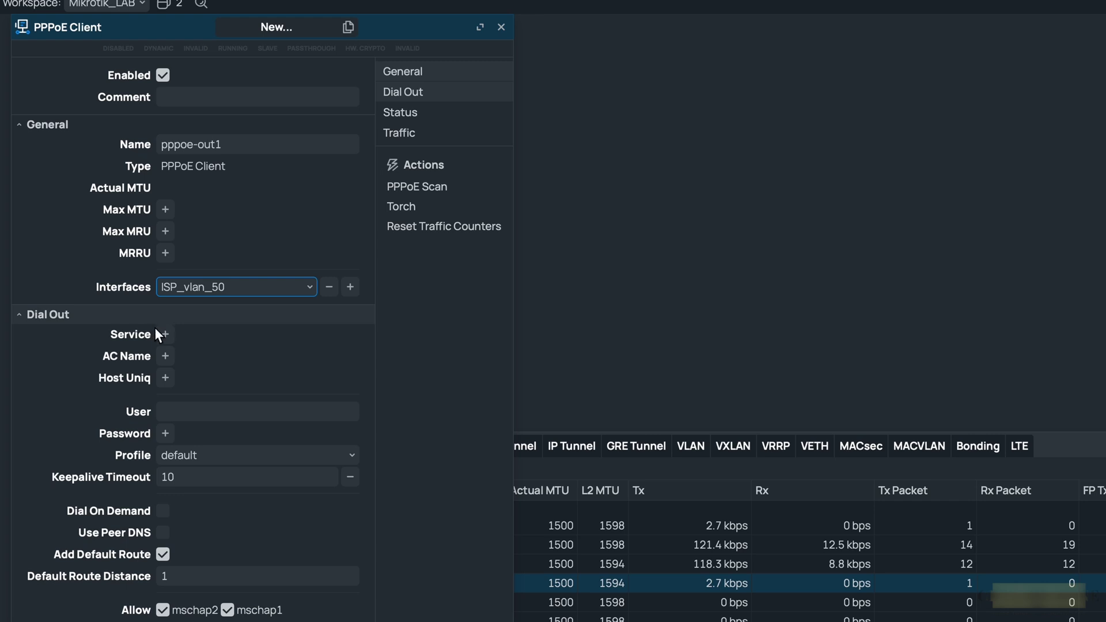
click(183, 419)
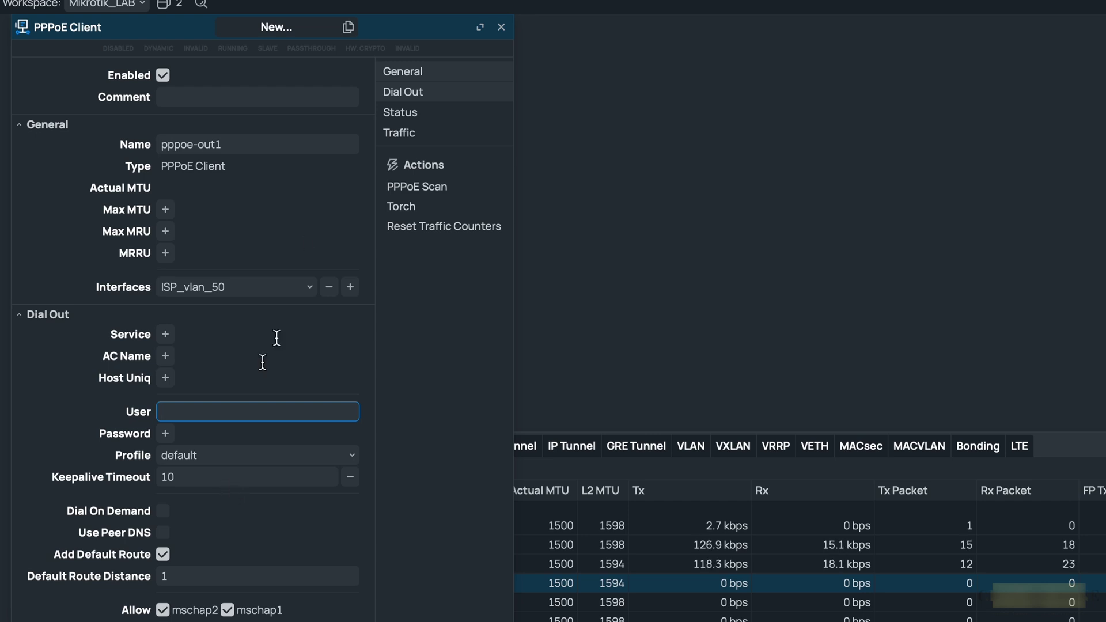
Step: Discard the unsaved PPPoE client, confirm isp_pppoe uses ISP_VLAN_796, and remove ISP_vlan_50
click(501, 27)
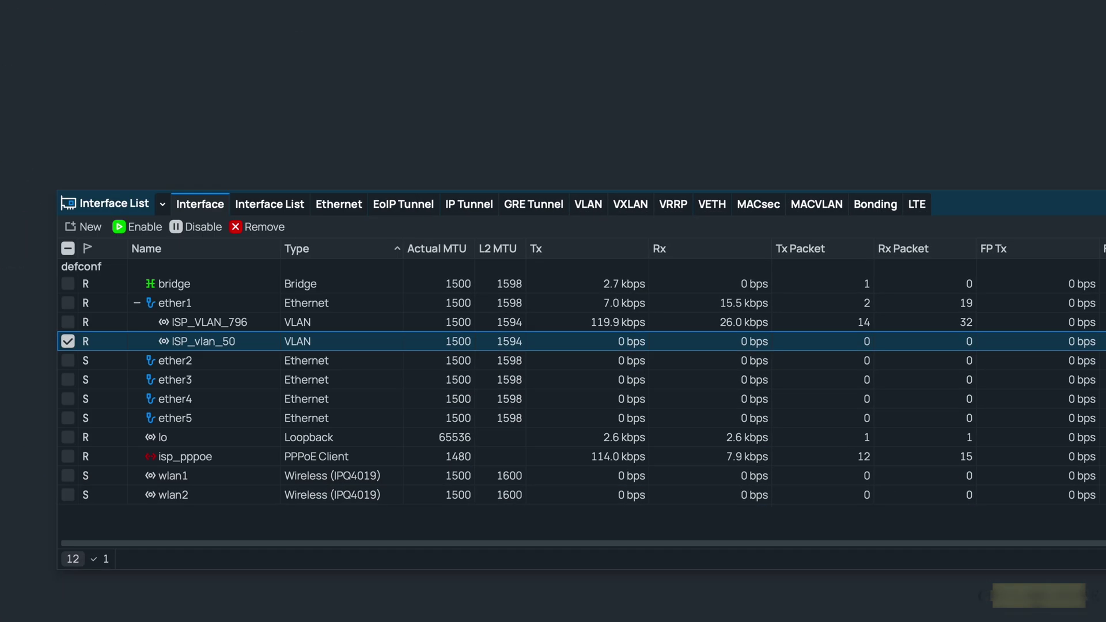
double_click(161, 392)
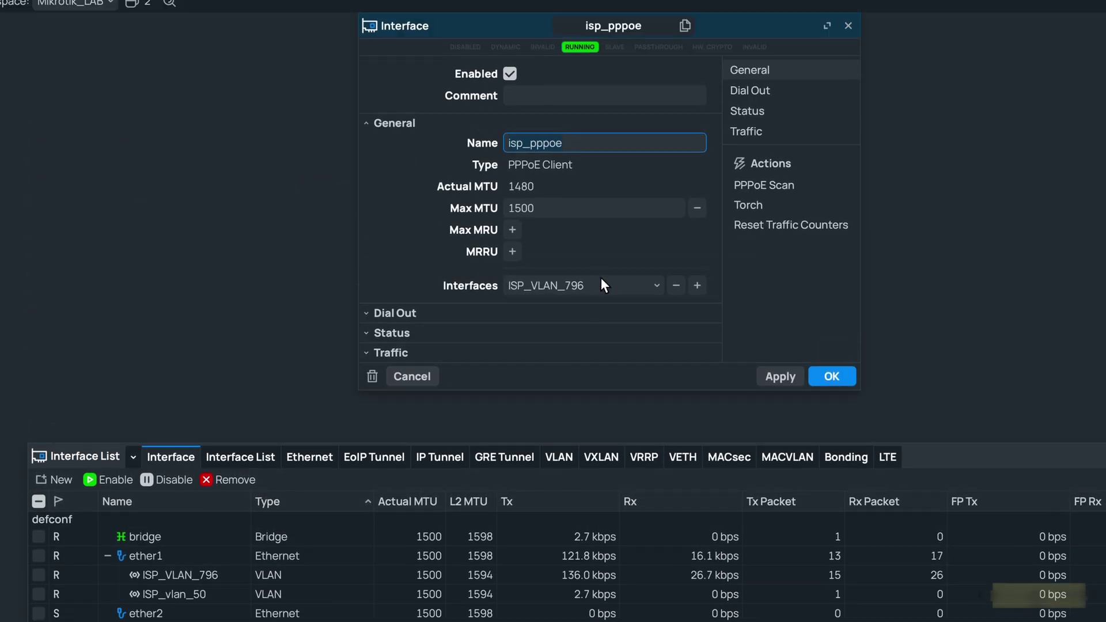
click(606, 286)
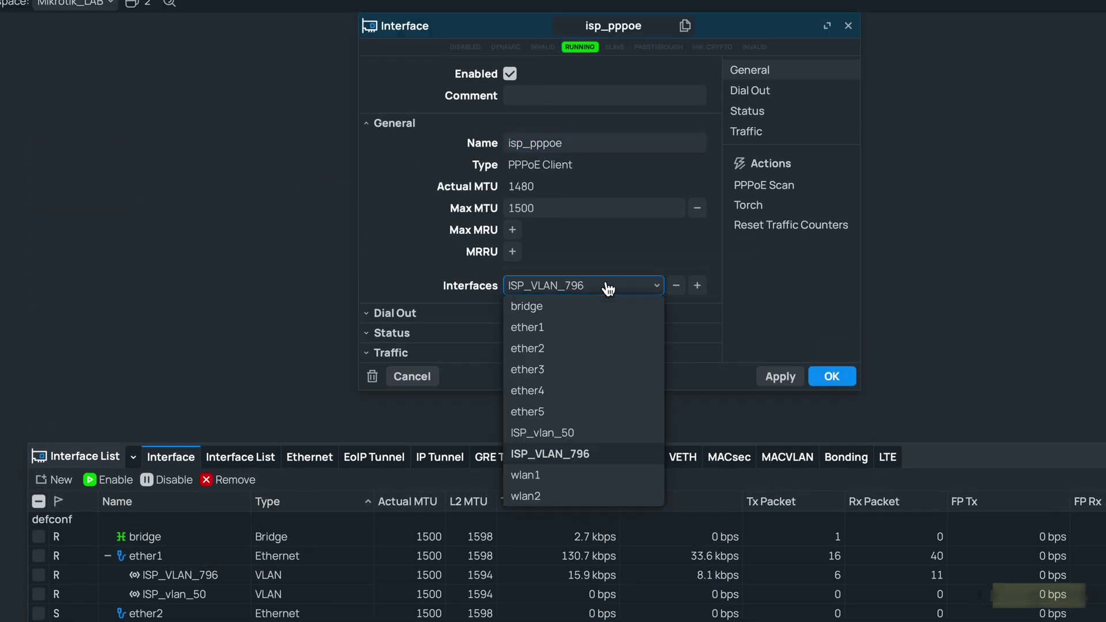
click(607, 288)
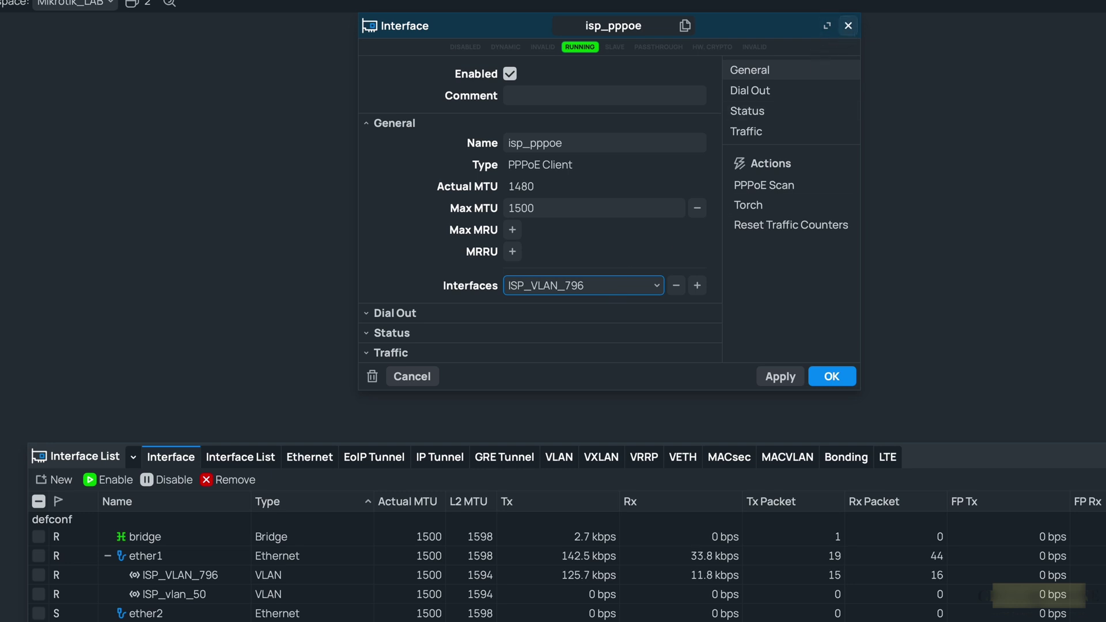
key(Return)
click(211, 594)
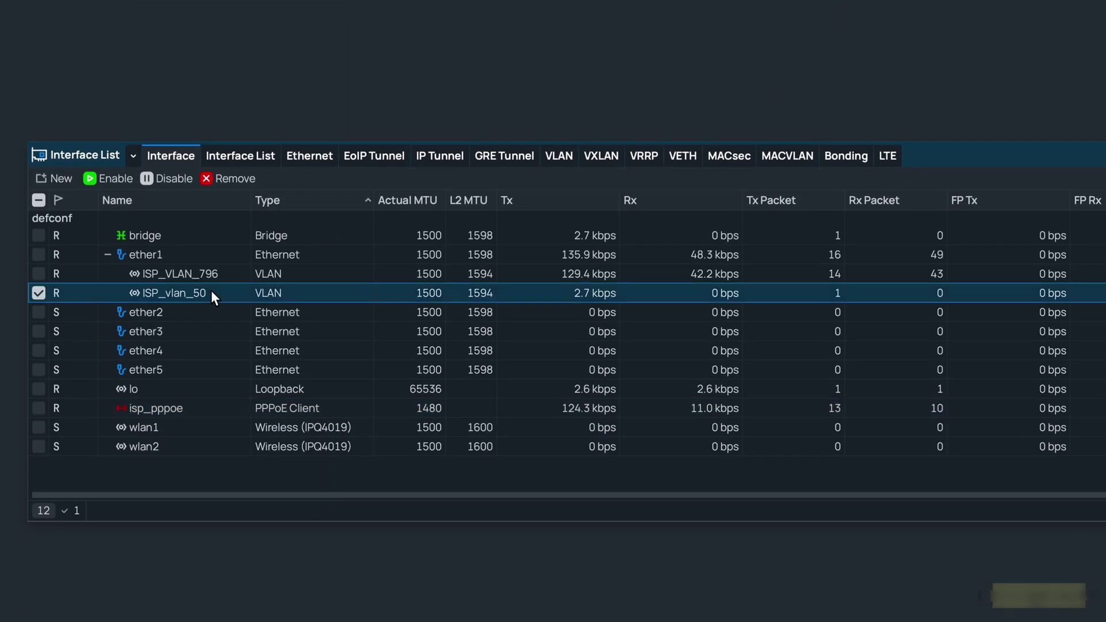
click(233, 183)
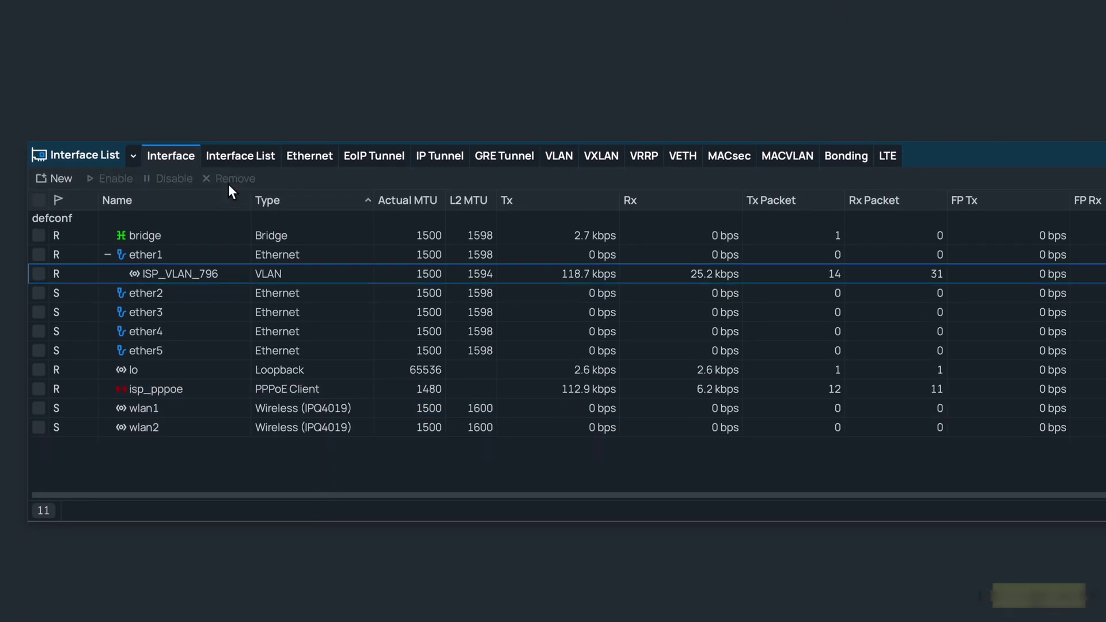